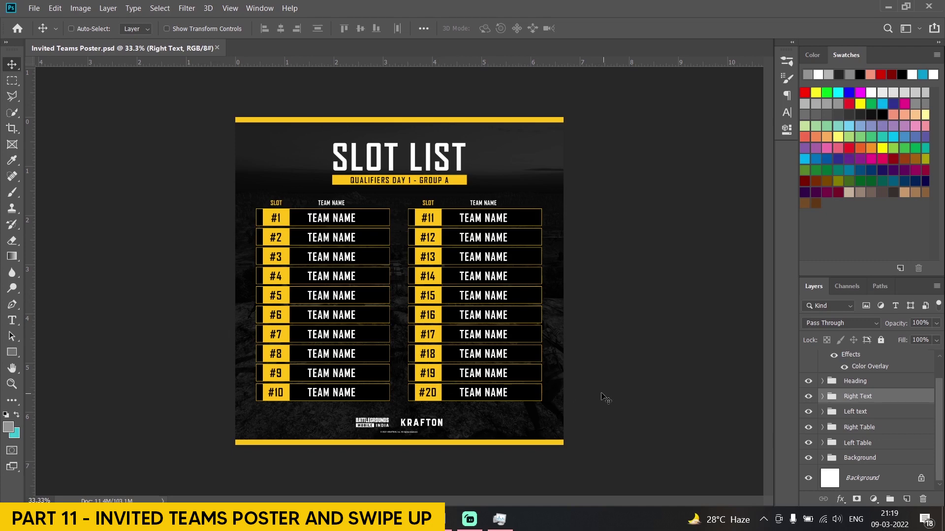
# - Change the SLOT LIST heading text to "INVITED TEAM"
pyautogui.scroll(1, 874, 426)
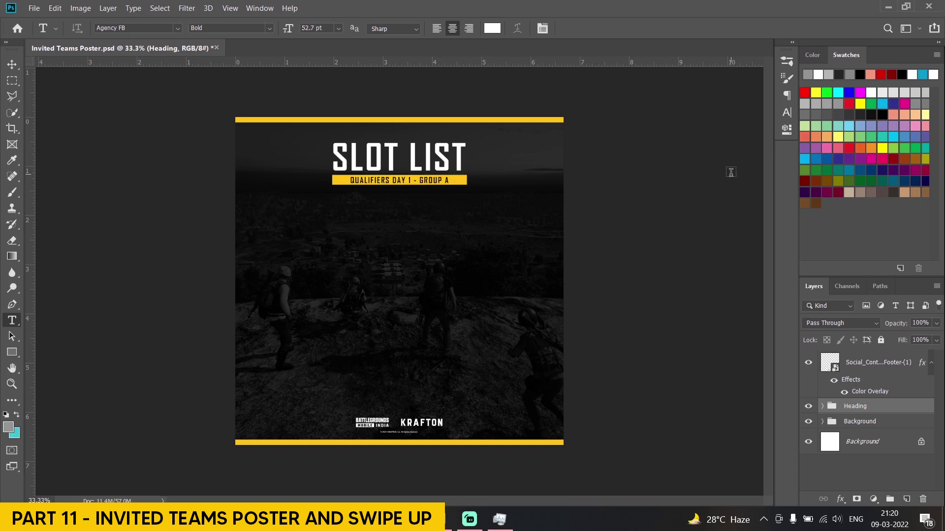
pyautogui.tripleClick(470, 167)
pyautogui.write('INVITED TEA')
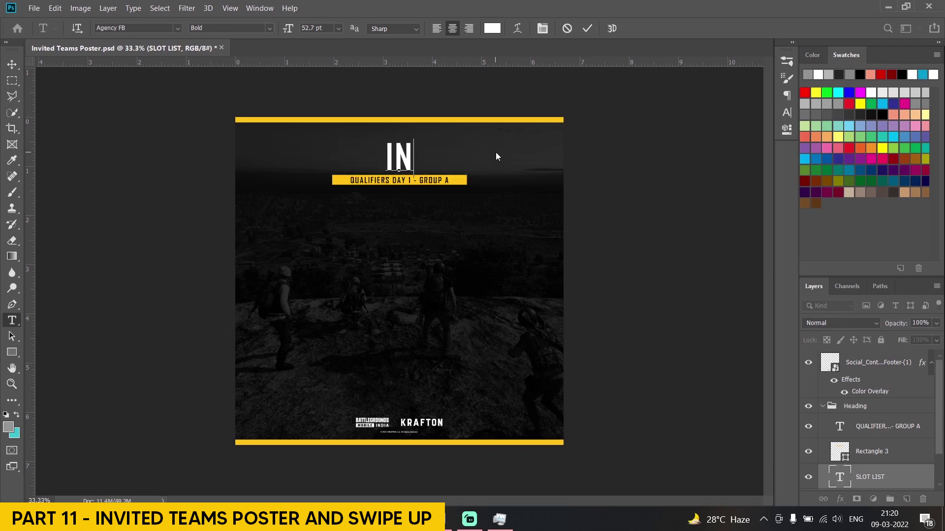
pyautogui.press('BackSpace')
pyautogui.press('BackSpace')
pyautogui.write('AM')
pyautogui.press('Left')
pyautogui.press('Left')
pyautogui.write('E')
# - Replace the subtitle text on the yellow bar with "GRAND FINALS" and collapse the Heading group
pyautogui.click(379, 191)
pyautogui.tripleClick(406, 181)
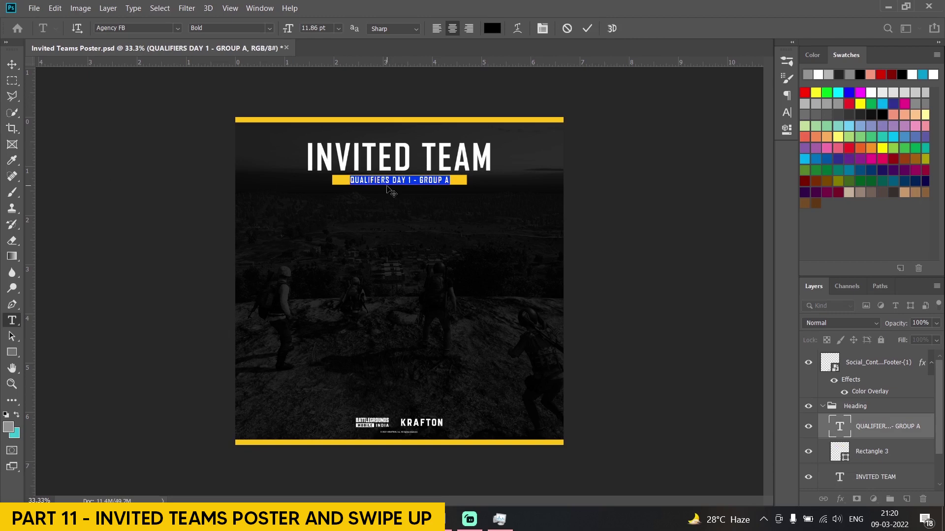
pyautogui.write('GRAND FINALS')
pyautogui.hotkey('ctrl', 'Return')
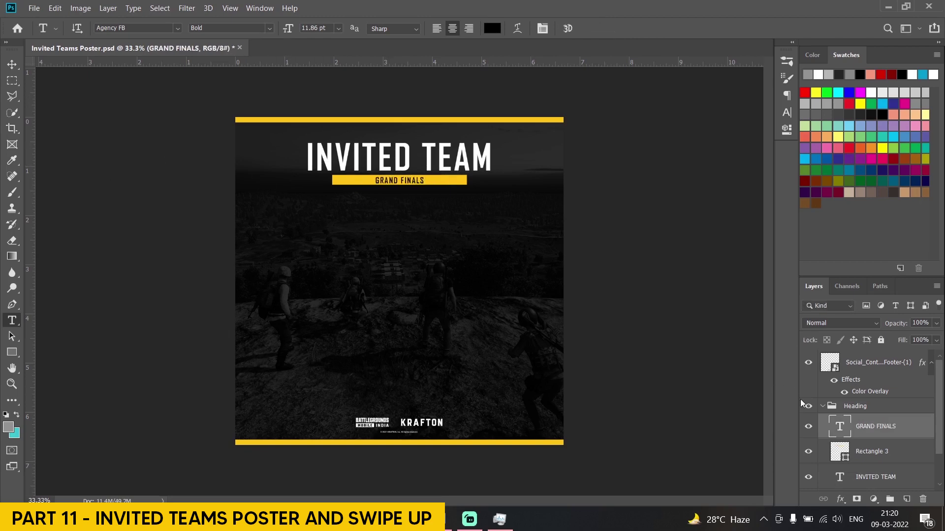
pyautogui.click(822, 406)
# - Sample the subtitle bar's yellow as the foreground colour
pyautogui.hotkey('ctrl', '+')
pyautogui.scroll(3, 374, 197)
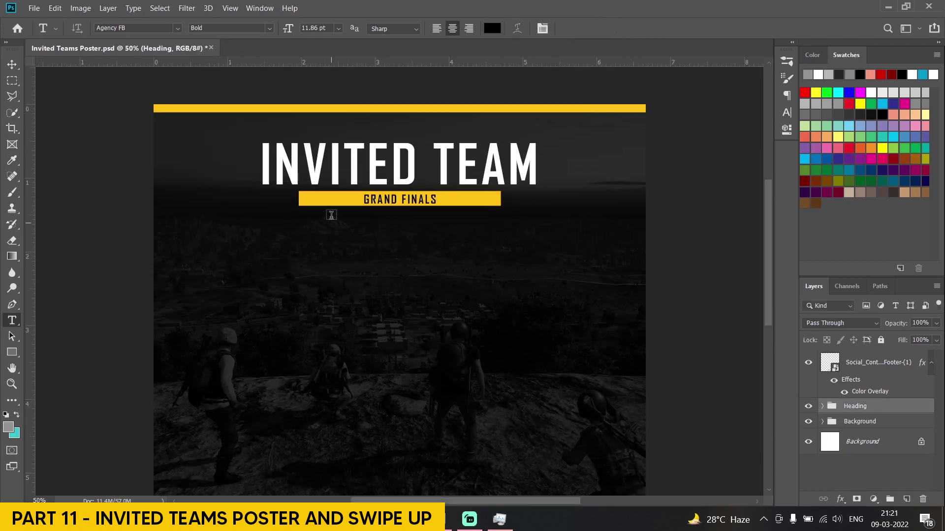
pyautogui.click(393, 198)
pyautogui.click(12, 160)
pyautogui.click(320, 198)
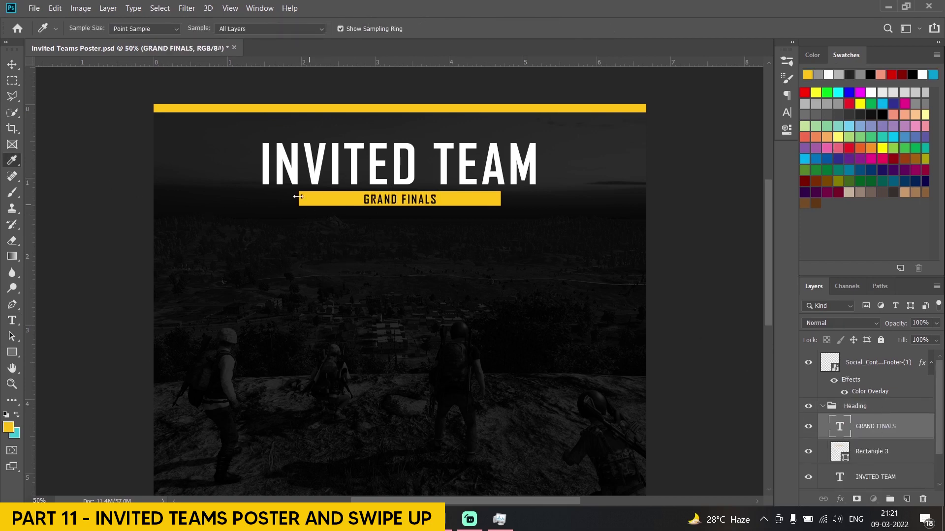
# - Widen the yellow subtitle bar on both sides to match the heading's width, and show the guides
pyautogui.keyDown('ctrl'); pyautogui.click(301, 198); pyautogui.keyUp('ctrl')
pyautogui.hotkey('ctrl', 't')
pyautogui.moveTo(301, 198); pyautogui.dragTo(262, 195)
pyautogui.moveTo(500, 199); pyautogui.dragTo(535, 197)
pyautogui.press('Return')
pyautogui.hotkey('ctrl', ';')
# - Add "TOURNAMENT NAME - " in front of GRAND FINALS in the subtitle
pyautogui.press('t')
pyautogui.click(369, 200)
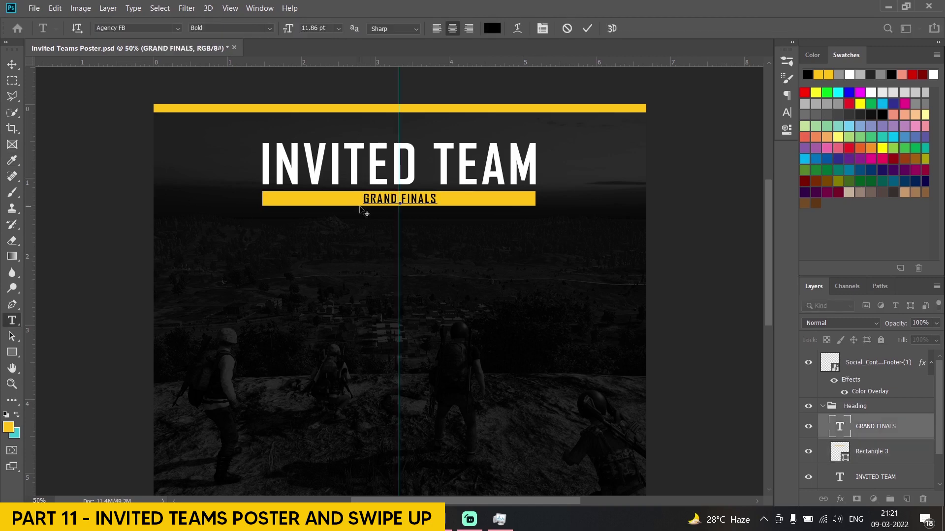
pyautogui.write('TOURNAMENT NAME -')
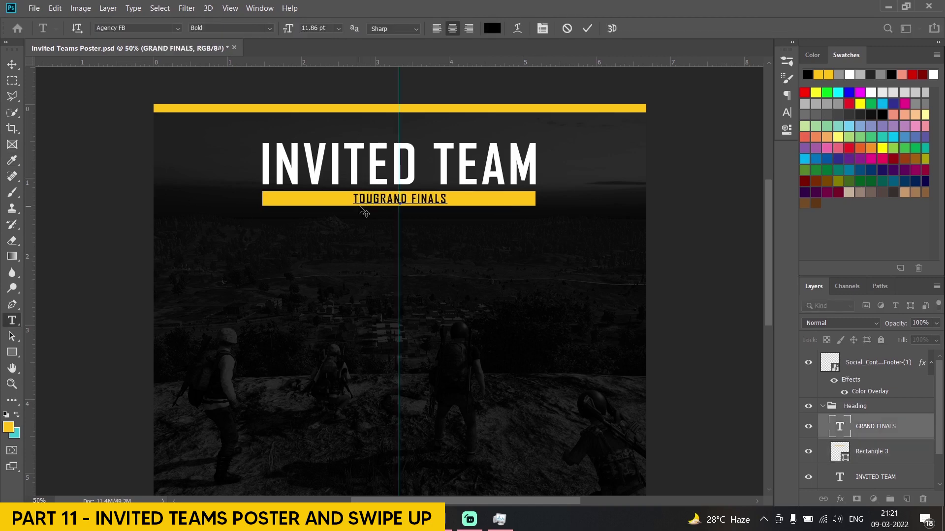
pyautogui.hotkey('ctrl', 'Return')
pyautogui.scroll(-2, 493, 249)
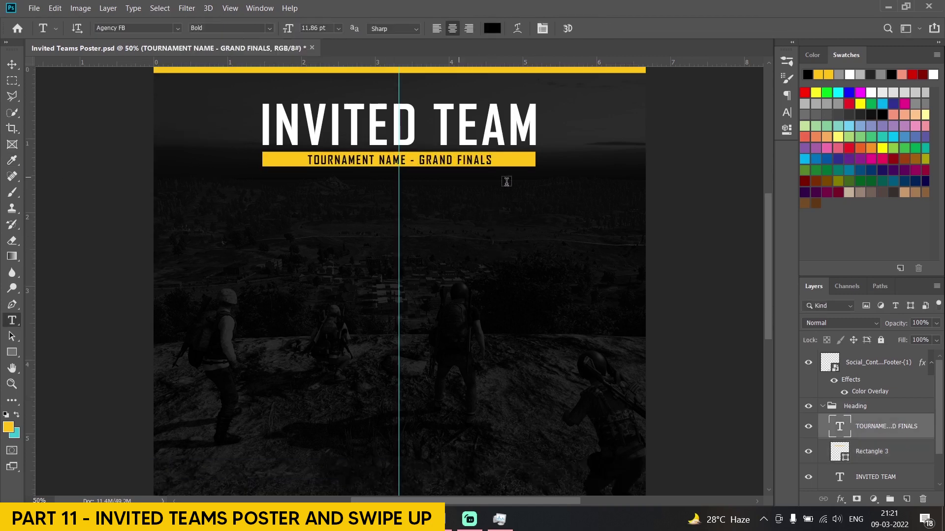
# - Draw a square of about 668 px below the subtitle and move its layer out of and above the Heading group
pyautogui.click(11, 353)
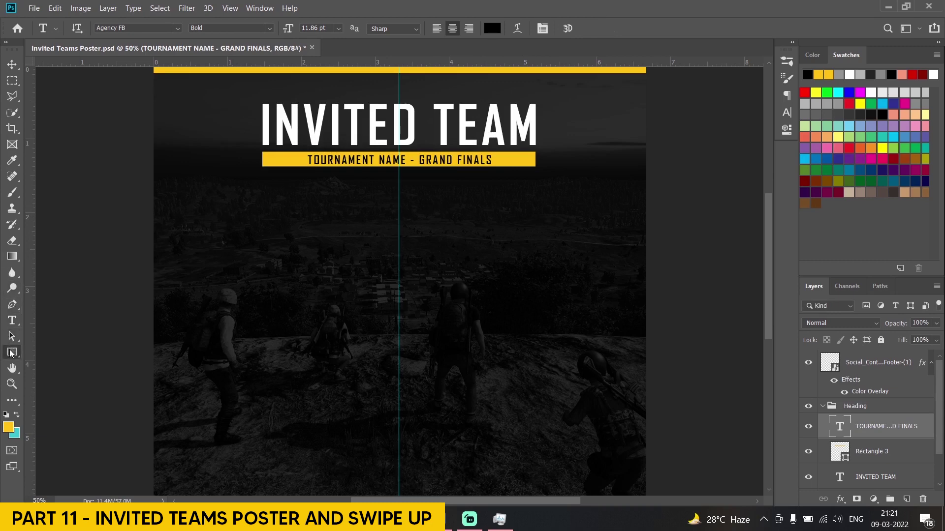
pyautogui.moveTo(323, 216); pyautogui.dragTo(489, 380)
pyautogui.click(751, 54)
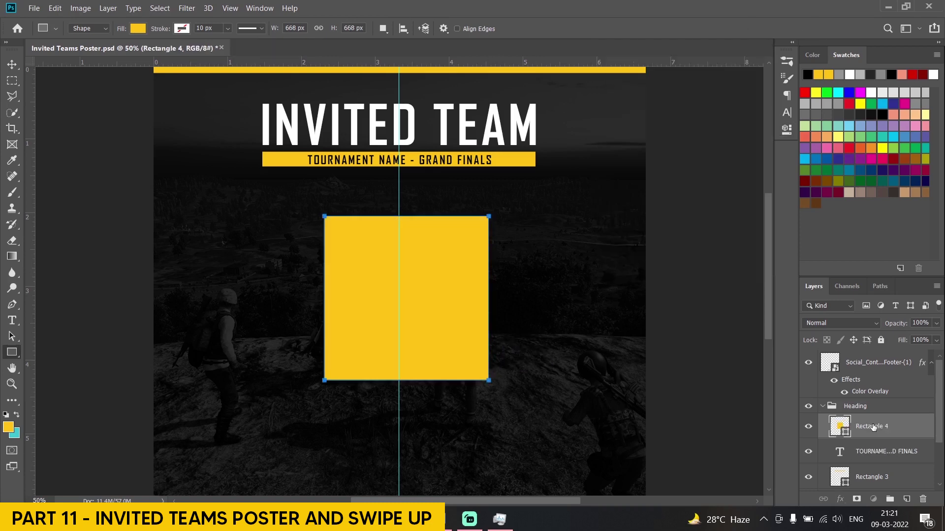
pyautogui.moveTo(874, 427); pyautogui.dragTo(868, 400)
pyautogui.click(822, 432)
# - Remove the square's fill and give it a white 5 px stroke
pyautogui.click(139, 31)
pyautogui.click(85, 52)
pyautogui.click(182, 29)
pyautogui.click(131, 92)
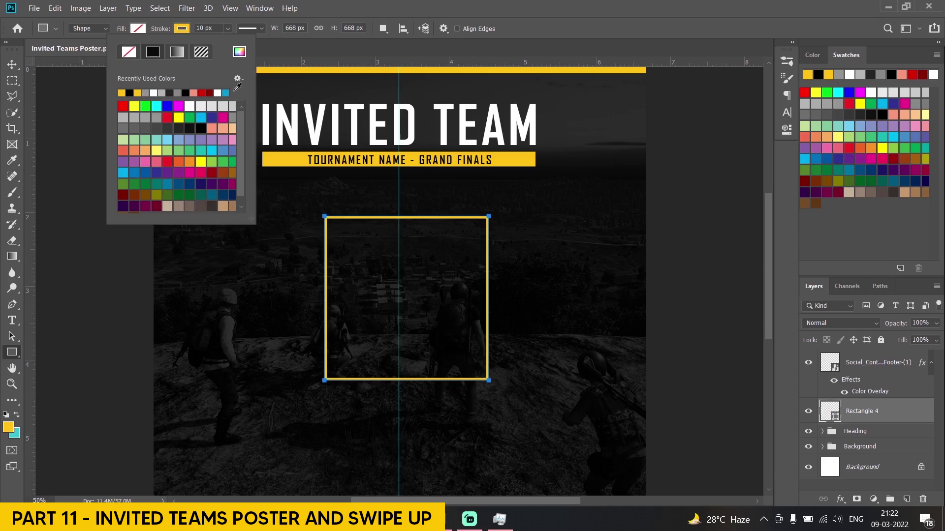
pyautogui.click(216, 28)
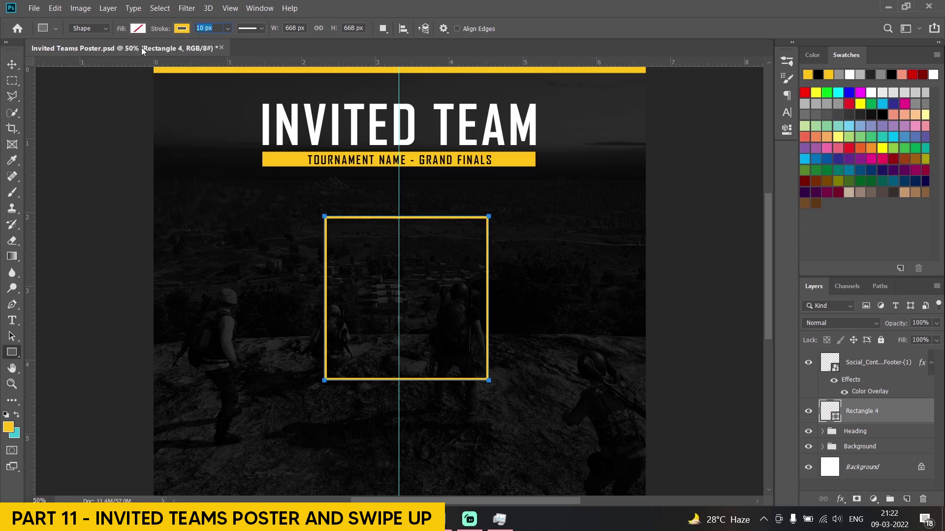
pyautogui.write('5')
pyautogui.press('Return')
pyautogui.click(181, 29)
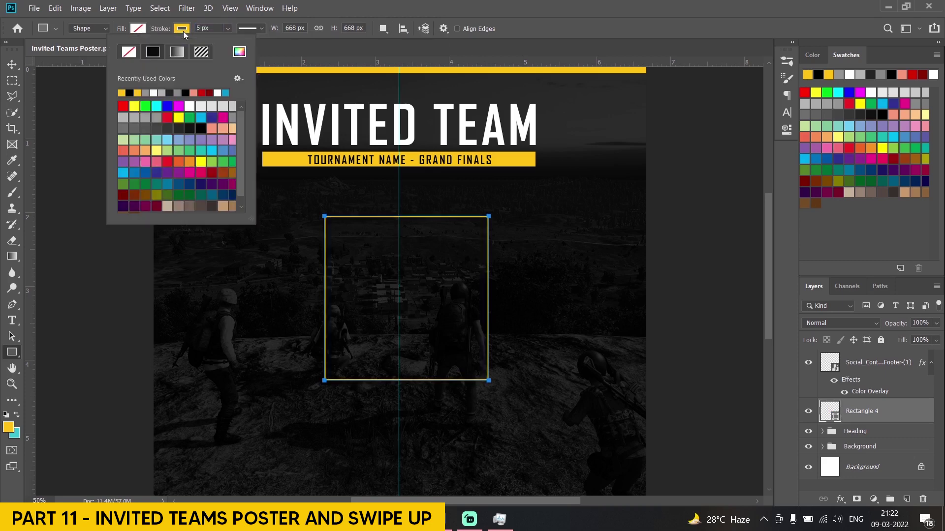
pyautogui.click(189, 106)
# - Centre the white square frame on the vertical guide
pyautogui.press('v')
pyautogui.moveTo(433, 298)
pyautogui.mouseDown()
pyautogui.moveTo(418, 295)
pyautogui.moveTo(422, 267)
pyautogui.moveTo(423, 277)
pyautogui.mouseUp()
pyautogui.scroll(-1, 424, 277)
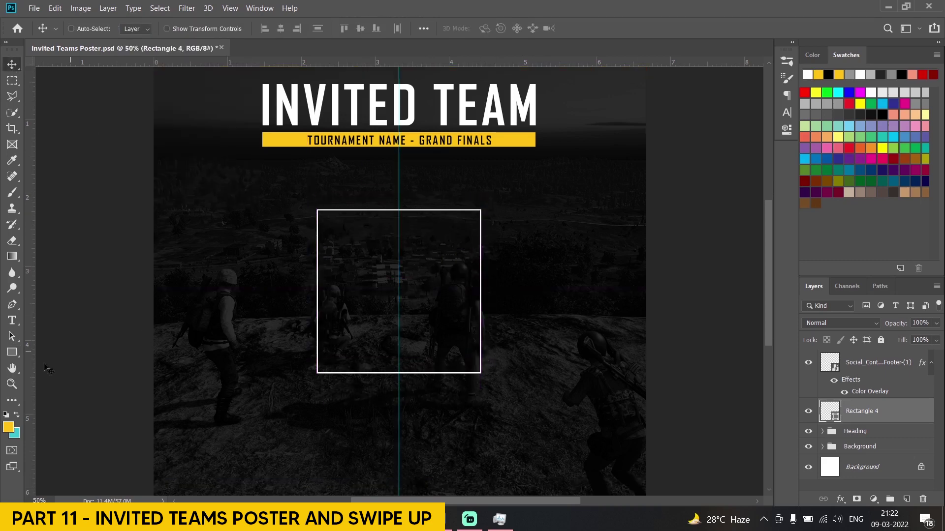
# - Draw an unfilled square of about 72 px over the frame's top-left corner with a yellow 5 px stroke
pyautogui.click(12, 353)
pyautogui.rightClick(12, 355)
pyautogui.moveTo(314, 204); pyautogui.dragTo(325, 221)
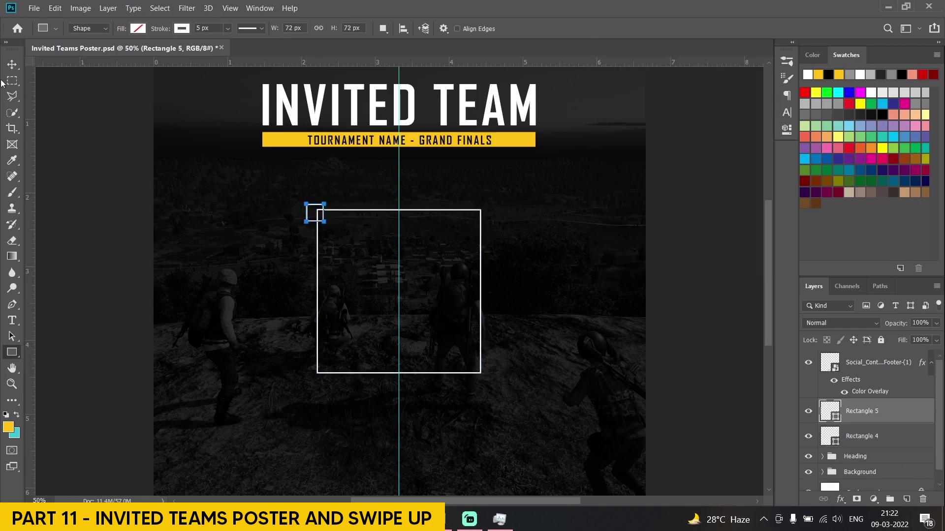
pyautogui.click(137, 28)
pyautogui.click(132, 93)
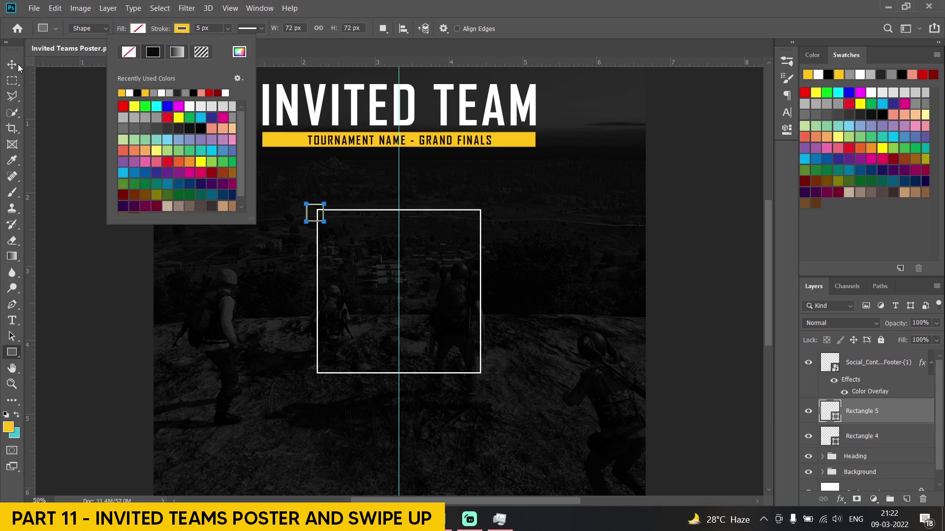
# - Shrink the small yellow square to about 50 px and centre it on the frame's top-left corner
pyautogui.click(16, 64)
pyautogui.moveTo(359, 217); pyautogui.dragTo(361, 217)
pyautogui.hotkey('ctrl', '+')
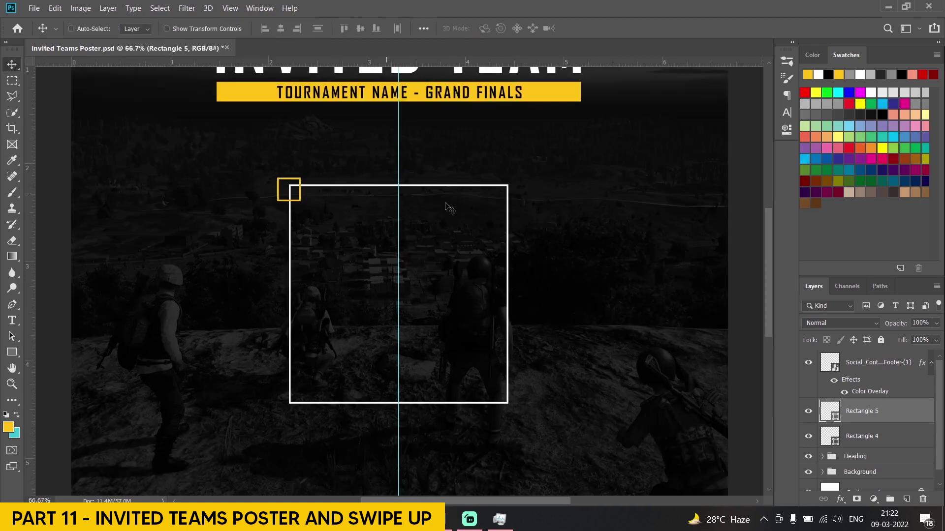
pyautogui.click(300, 192)
pyautogui.hotkey('ctrl', 't')
pyautogui.moveTo(278, 178); pyautogui.dragTo(291, 187)
pyautogui.press('Return')
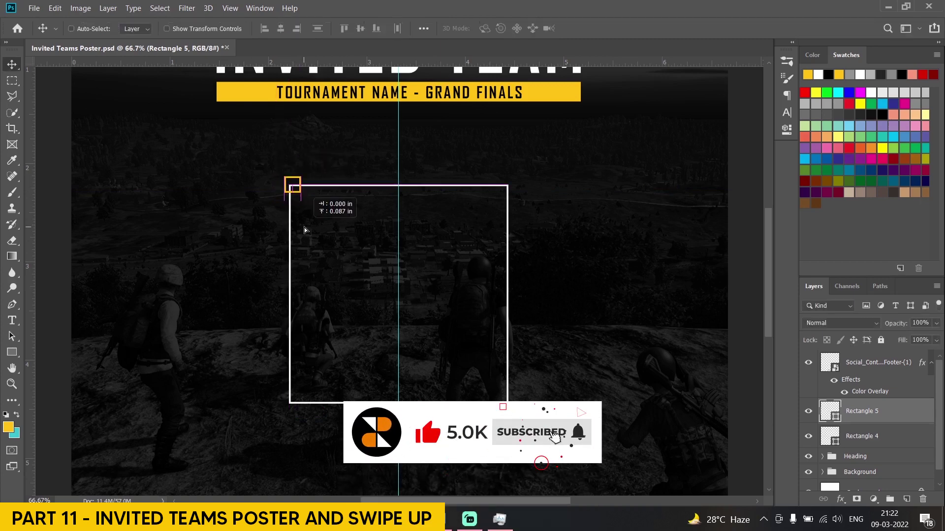
# - Duplicate the small yellow square onto the top-right corner, and copy the pair onto the frame's two bottom corners
pyautogui.hotkey('ctrl', 'j')
pyautogui.moveTo(315, 227); pyautogui.dragTo(533, 238)
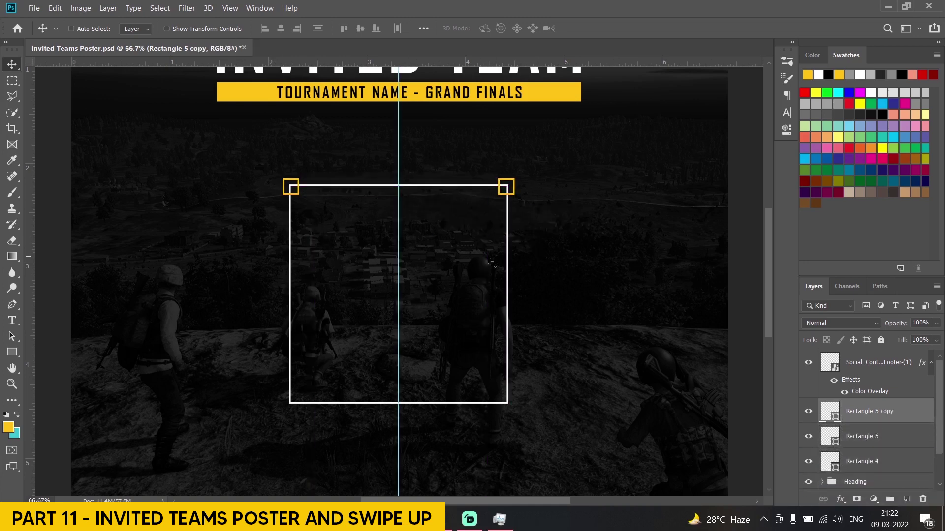
pyautogui.keyDown('ctrl'); pyautogui.click(881, 441); pyautogui.keyUp('ctrl')
pyautogui.moveTo(882, 442); pyautogui.dragTo(906, 500)
pyautogui.moveTo(439, 223); pyautogui.dragTo(447, 439)
pyautogui.scroll(-3, 866, 428)
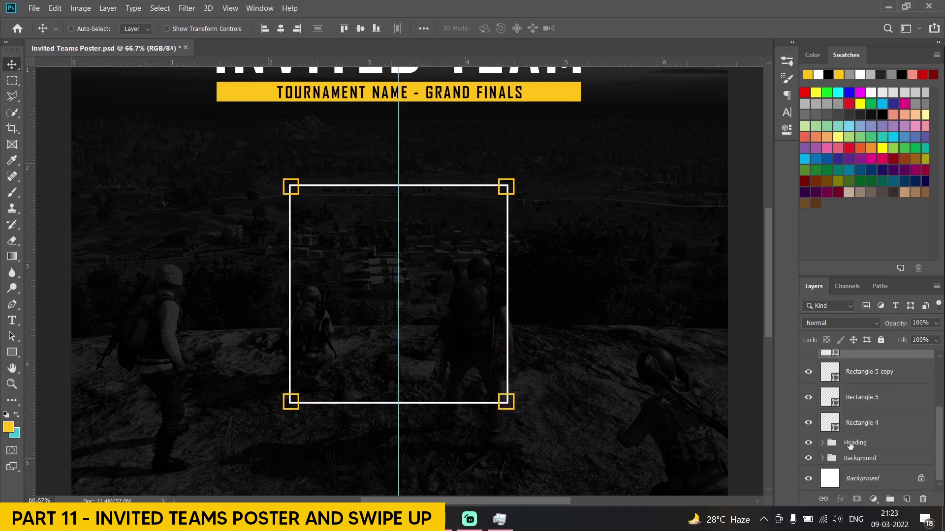
# - Duplicate the large frame layer and give the lower one a black fill with no stroke
pyautogui.click(866, 428)
pyautogui.click(808, 424)
pyautogui.moveTo(863, 423); pyautogui.dragTo(906, 499)
pyautogui.click(858, 448)
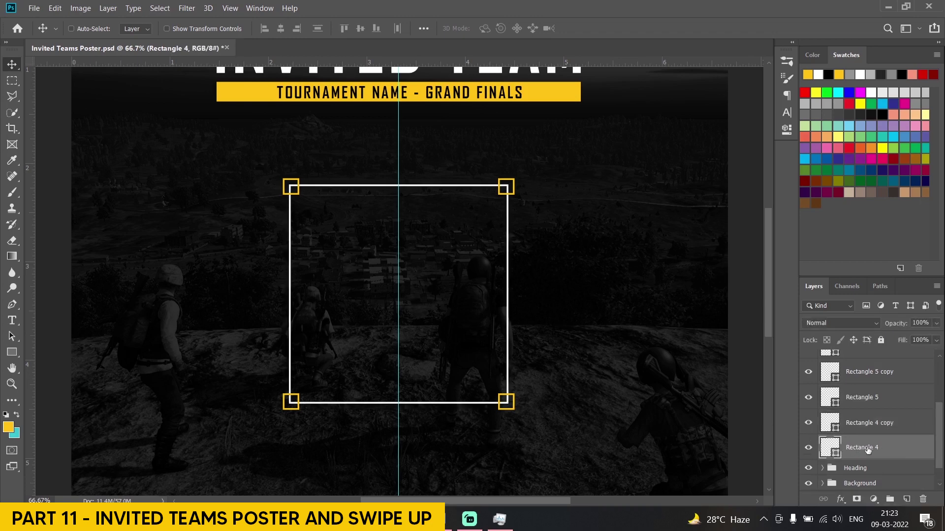
pyautogui.click(12, 352)
pyautogui.click(138, 28)
pyautogui.click(200, 128)
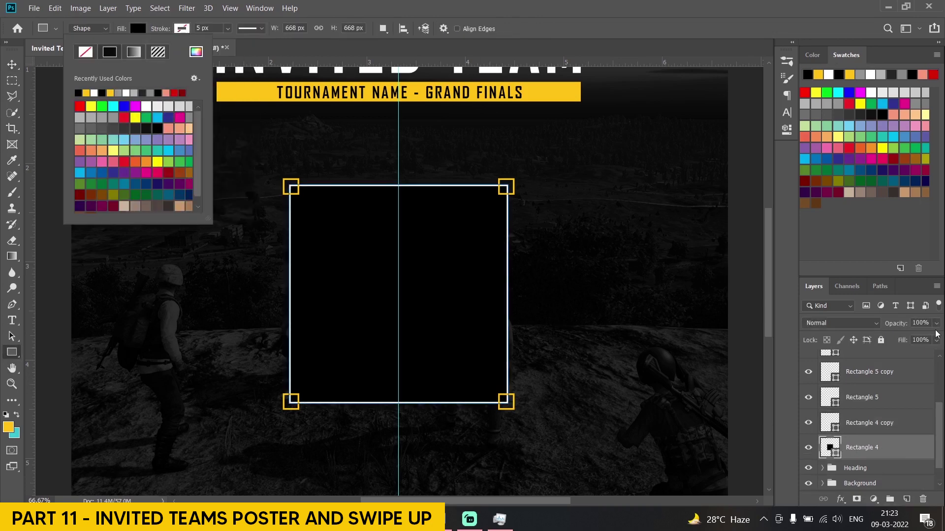
# - Lower the black square's opacity to 40%
pyautogui.click(895, 325)
pyautogui.write('50')
pyautogui.press('Return')
pyautogui.write('25')
# - Select the four corner squares and change their stroke to white
pyautogui.click(862, 397)
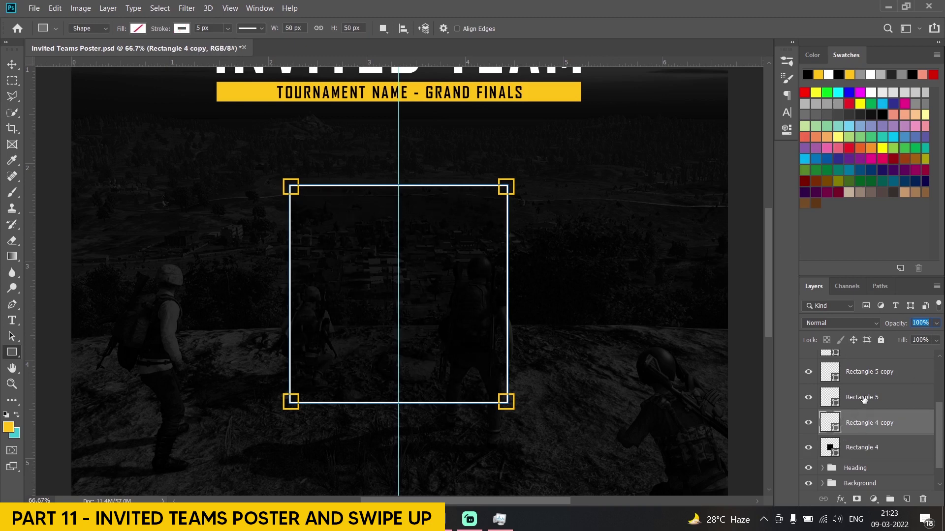
pyautogui.keyDown('shift'); pyautogui.click(869, 411); pyautogui.keyUp('shift')
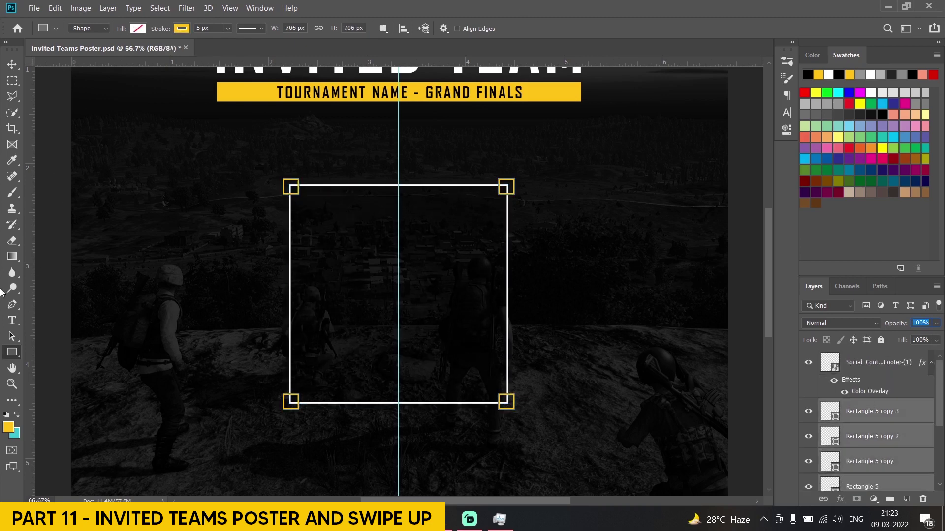
pyautogui.click(183, 28)
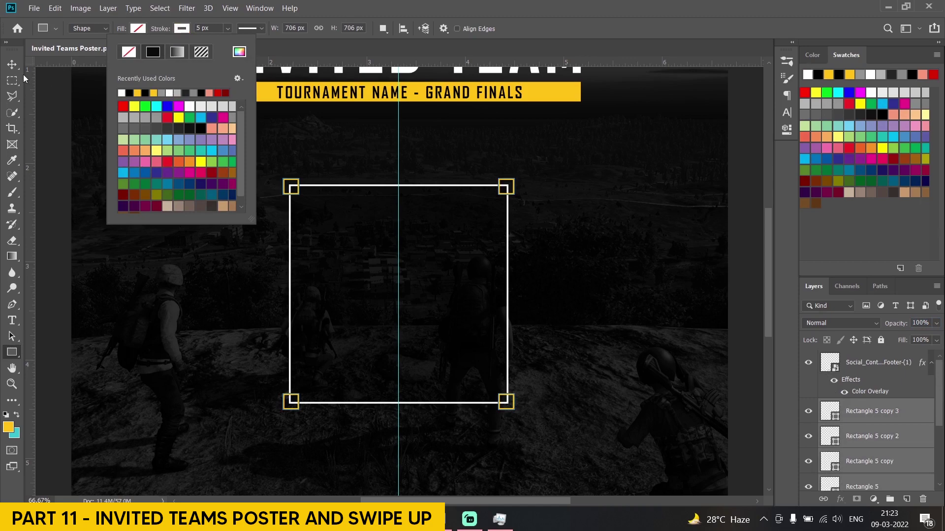
pyautogui.press('v')
# - Place the Team_Soul logo from the Yellow GFX Pack folder and scale it to about 26.57% to fit inside the frame
pyautogui.moveTo(380, 519)
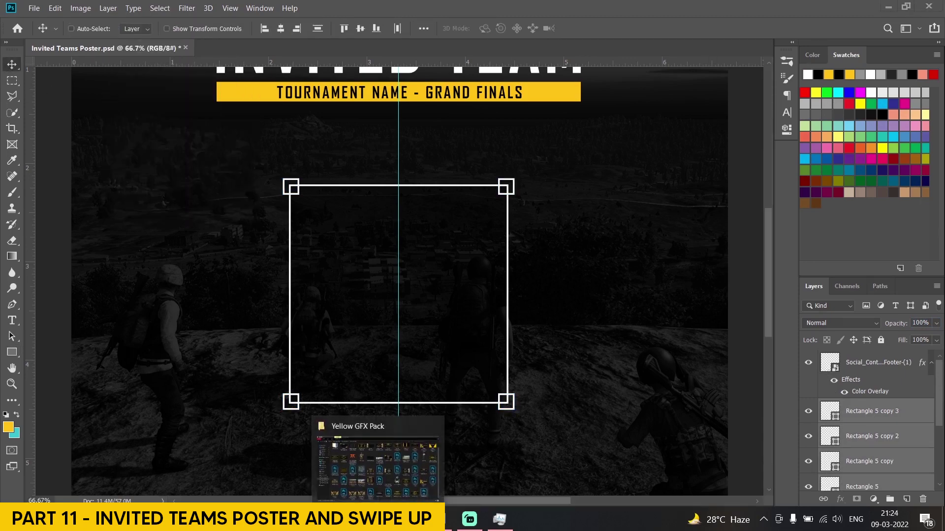
pyautogui.click(374, 463)
pyautogui.moveTo(623, 344); pyautogui.dragTo(412, 320)
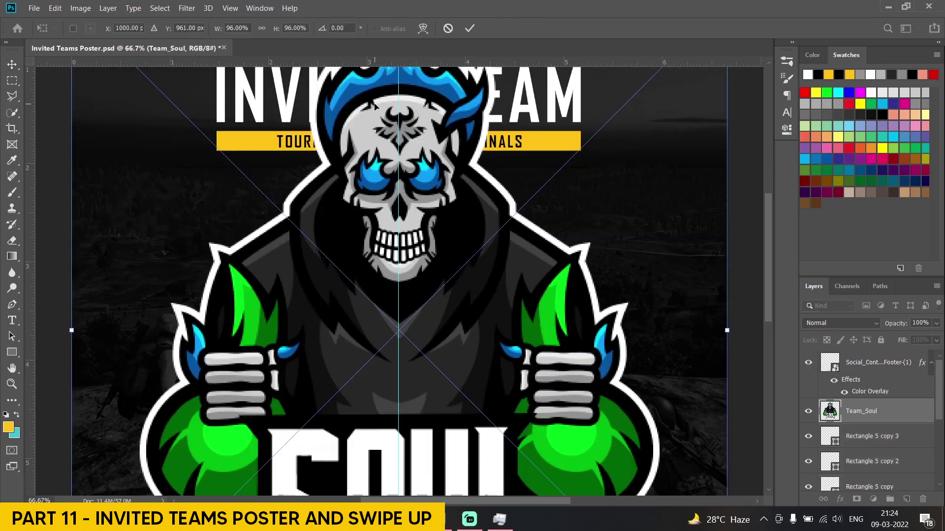
pyautogui.scroll(3, 394, 94)
pyautogui.moveTo(399, 81); pyautogui.dragTo(399, 128)
pyautogui.scroll(-6, 322, 255)
pyautogui.press('Return')
pyautogui.scroll(2, 398, 345)
pyautogui.hotkey('ctrl', 't')
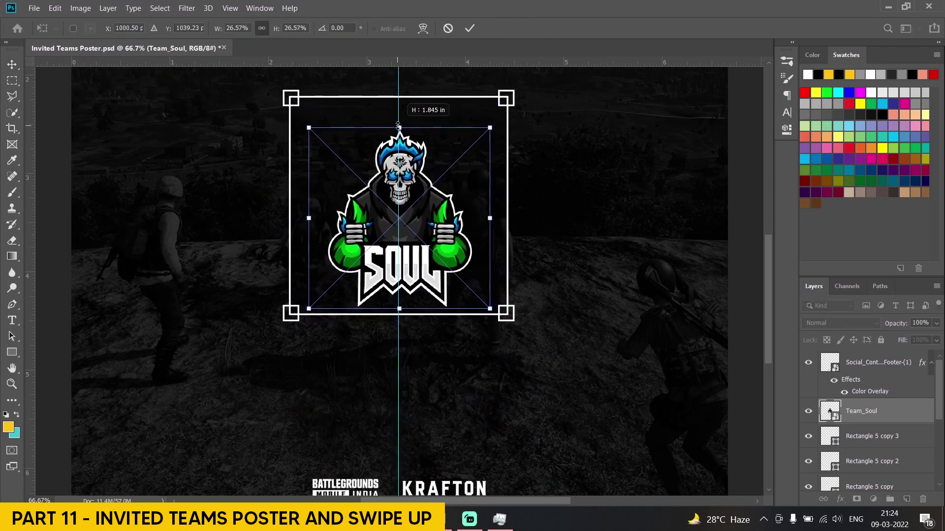
# - Move the Team_Soul logo to the middle of the frame and enlarge it slightly
pyautogui.click(11, 65)
pyautogui.moveTo(393, 202); pyautogui.dragTo(393, 189)
pyautogui.scroll(2, 272, 189)
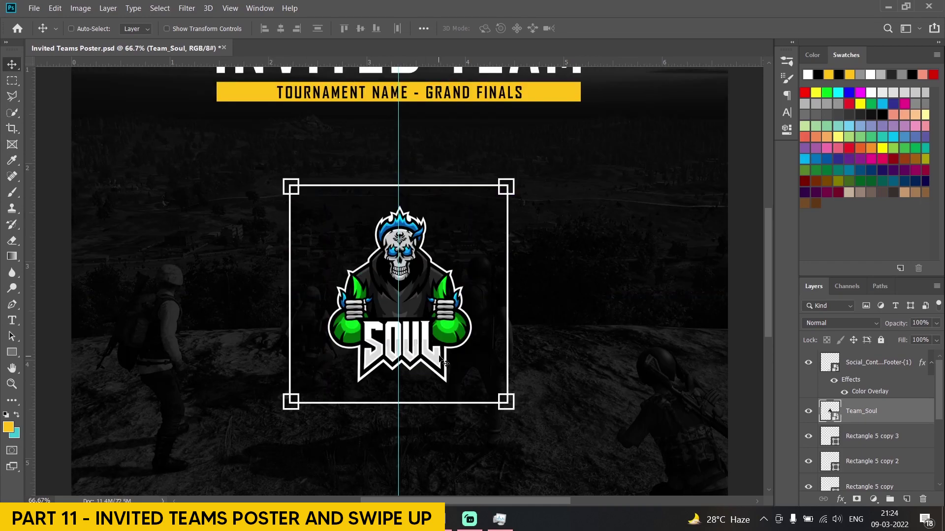
pyautogui.scroll(-2, 439, 356)
pyautogui.scroll(1, 367, 254)
pyautogui.hotkey('ctrl', 't')
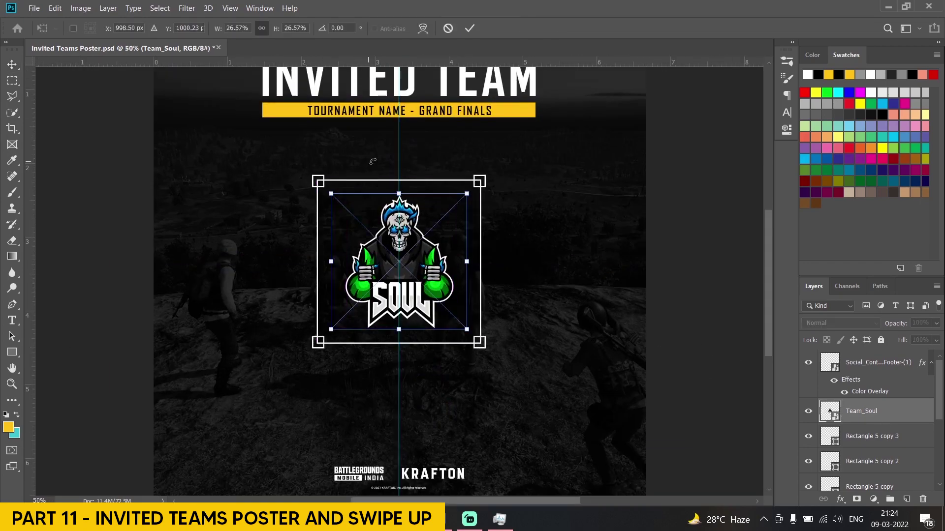
pyautogui.moveTo(401, 192); pyautogui.dragTo(401, 188)
pyautogui.press('Return')
# - Align the logo with the black square by their horizontal centres
pyautogui.scroll(-5, 862, 423)
pyautogui.keyDown('ctrl'); pyautogui.click(861, 423); pyautogui.keyUp('ctrl')
pyautogui.click(280, 28)
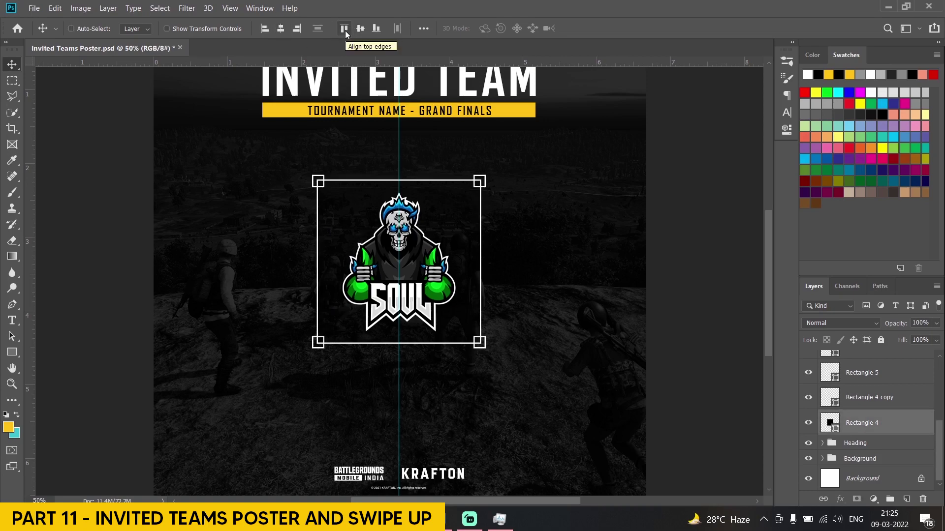
# - Group the Team_Soul logo with its frame rectangles as Logo and move the group slightly upward
pyautogui.hotkey('ctrl', '-')
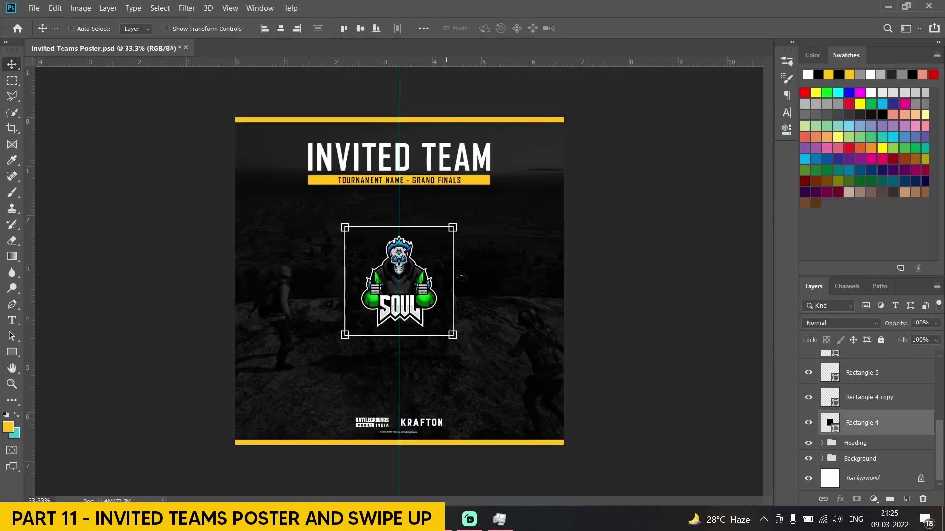
pyautogui.click(832, 421)
pyautogui.scroll(5, 858, 415)
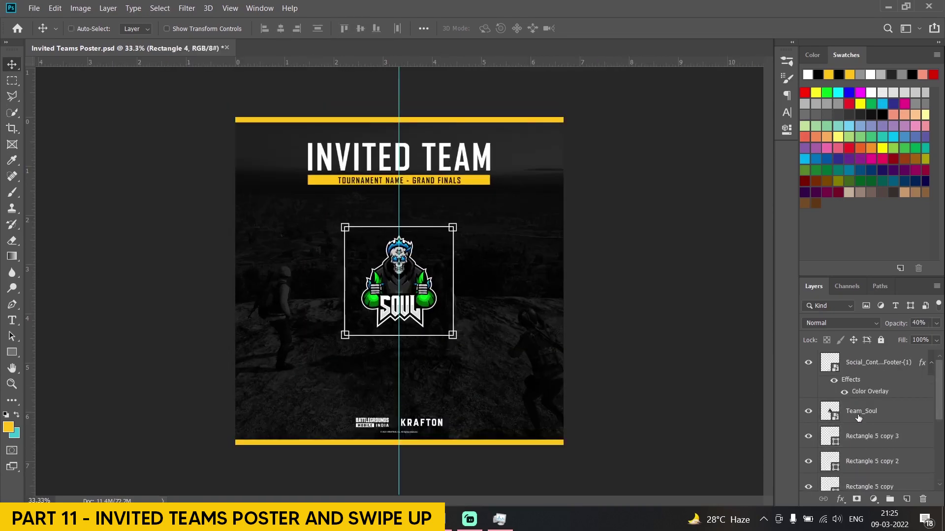
pyautogui.keyDown('shift'); pyautogui.click(859, 418); pyautogui.keyUp('shift')
pyautogui.scroll(-5, 854, 433)
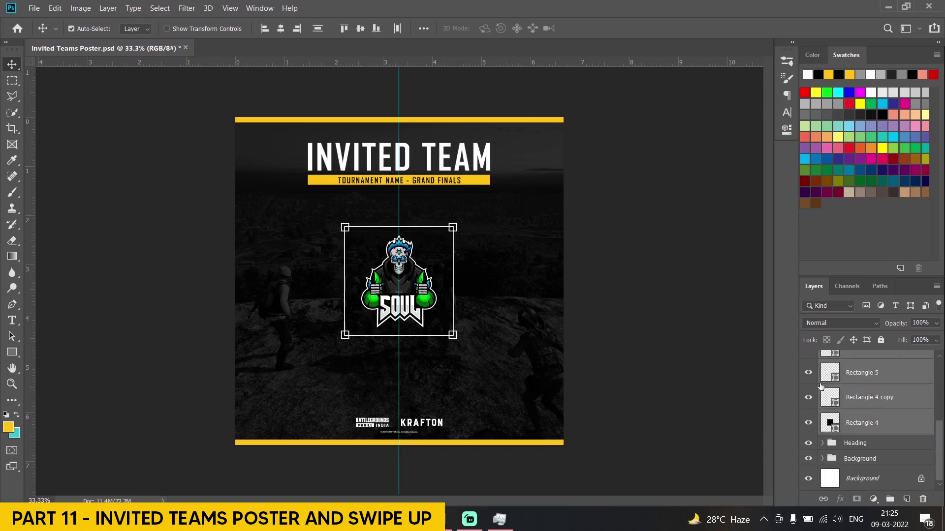
pyautogui.hotkey('ctrl', 'g')
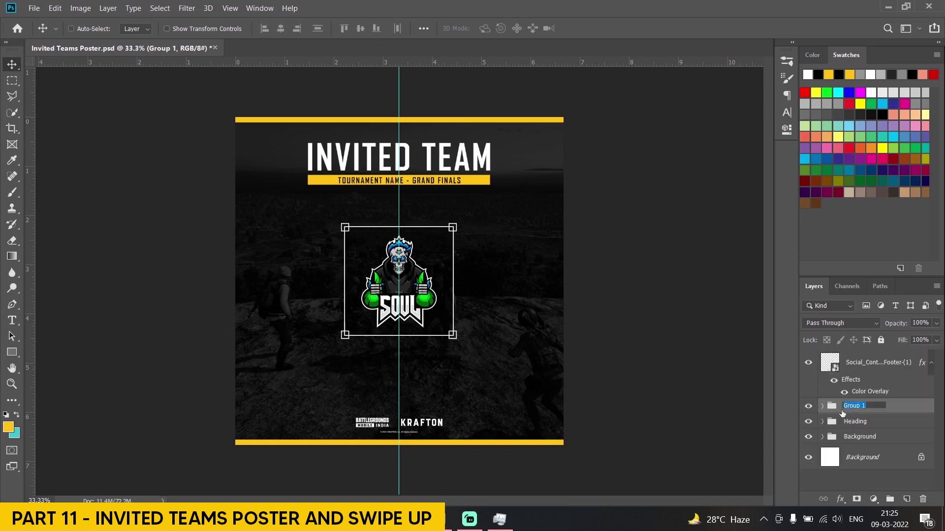
pyautogui.press('Return')
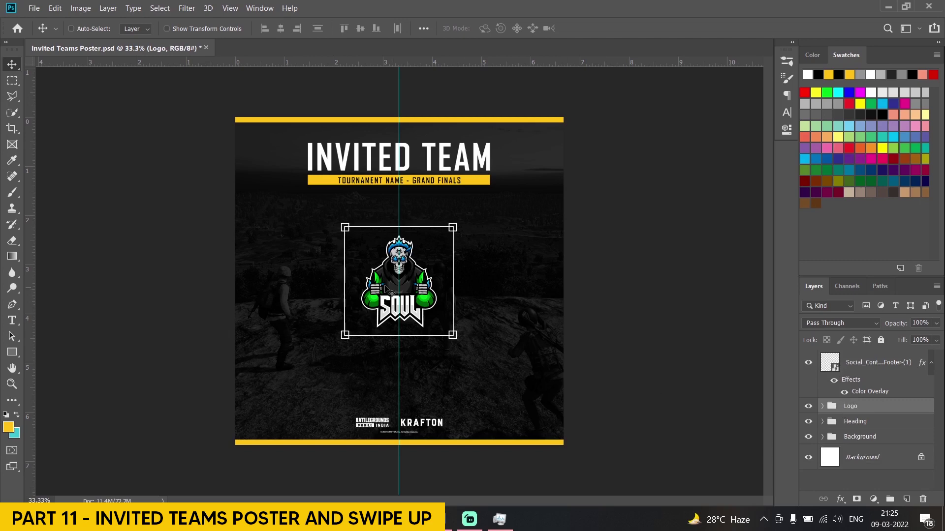
pyautogui.moveTo(410, 291); pyautogui.dragTo(408, 280)
# - Add the text TEAM SOUL in white at 25 pt, centred below the logo frame
pyautogui.click(12, 324)
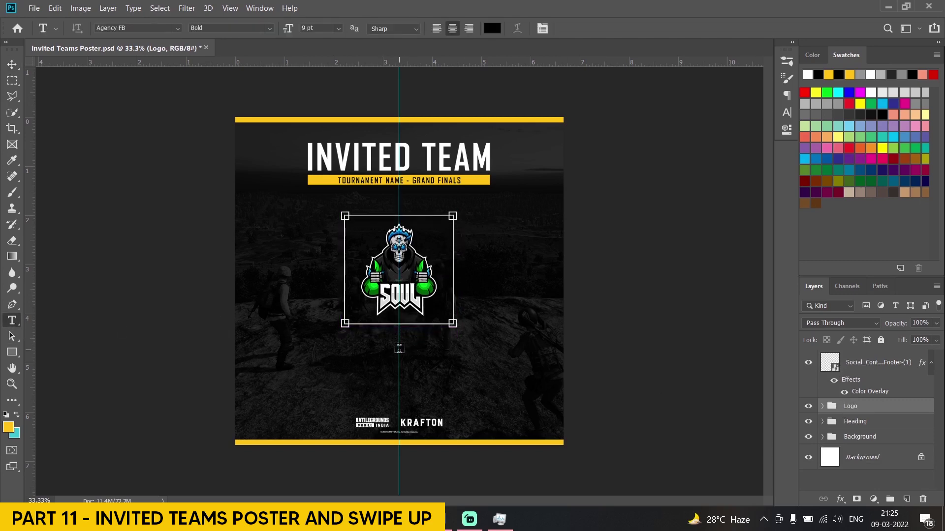
pyautogui.click(400, 348)
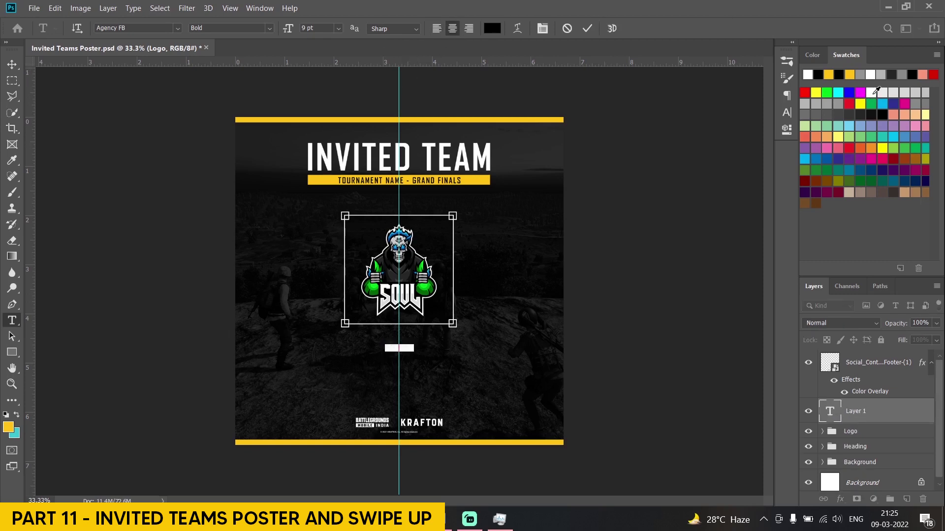
pyautogui.click(872, 93)
pyautogui.moveTo(298, 30); pyautogui.dragTo(301, 30)
pyautogui.write('25')
pyautogui.press('Return')
# - Format the TEAM SOUL text with a tracking of 10, 115% horizontal scale and faux bold
pyautogui.click(543, 28)
pyautogui.click(765, 104)
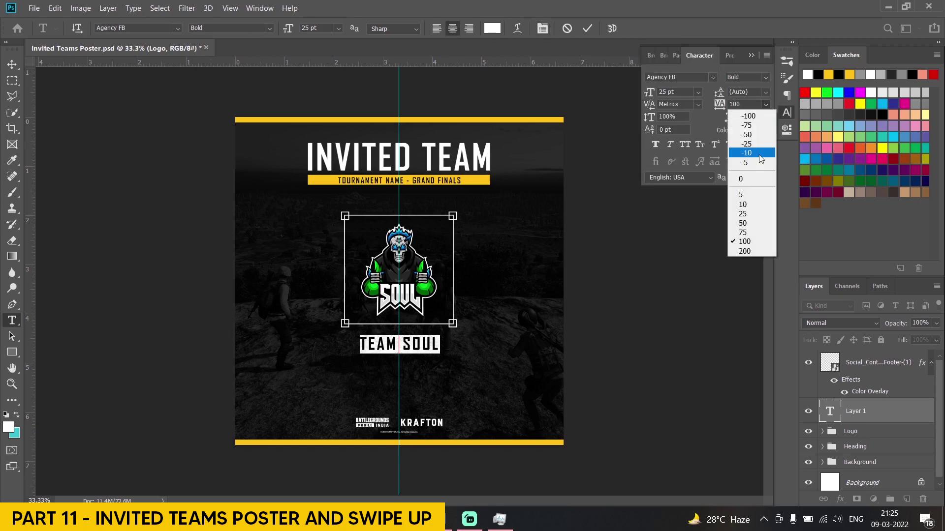
pyautogui.click(744, 206)
pyautogui.click(656, 145)
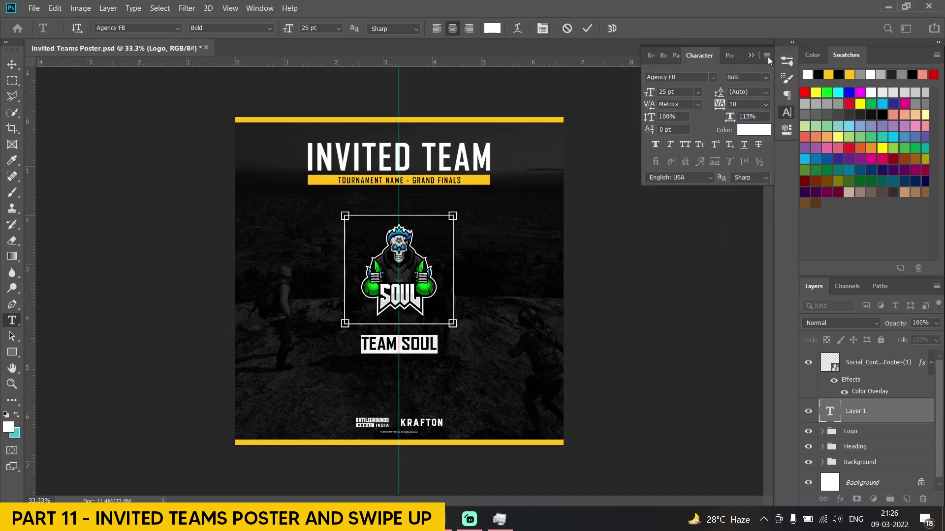
pyautogui.click(751, 55)
pyautogui.click(12, 65)
# - Draw a rectangle about 1255 × 104 px below TEAM SOUL and fill it black
pyautogui.hotkey('ctrl', '+')
pyautogui.scroll(-3, 173, 171)
pyautogui.scroll(-2, 178, 176)
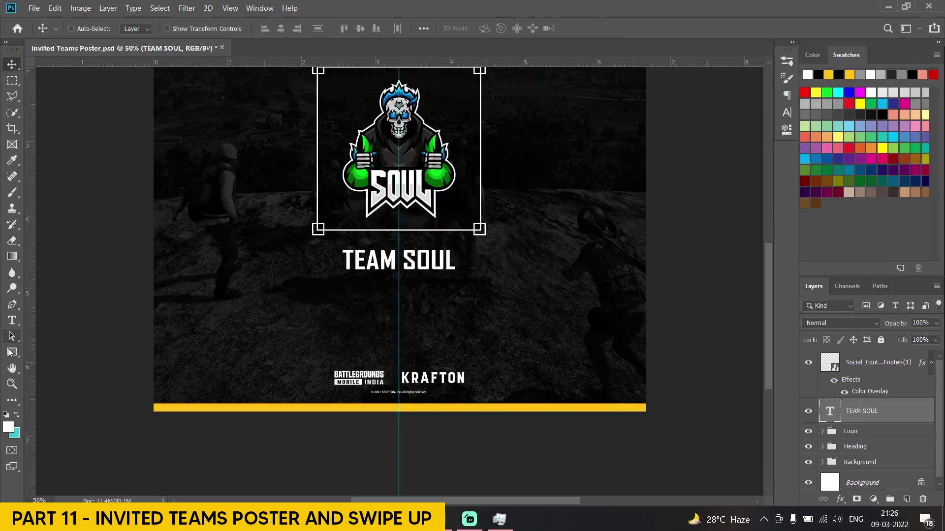
pyautogui.press('u')
pyautogui.moveTo(239, 293); pyautogui.dragTo(548, 318)
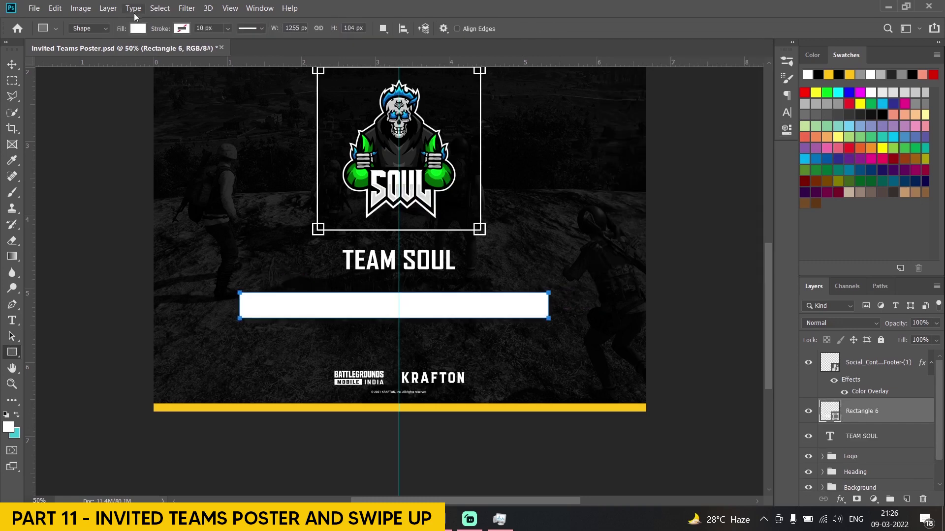
pyautogui.click(138, 27)
pyautogui.click(159, 129)
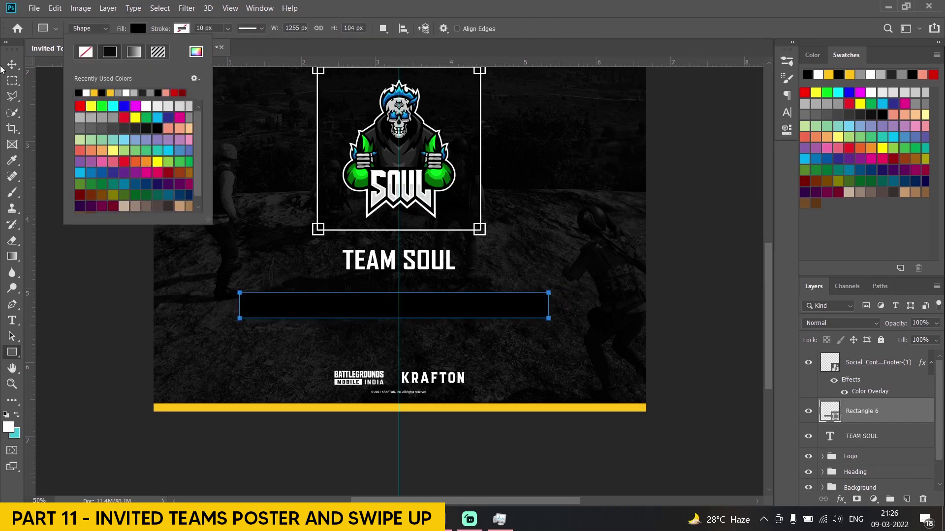
# - Duplicate the black rectangle and lower the opacity of the original
pyautogui.press('v')
pyautogui.hotkey('ctrl', 'j')
pyautogui.click(864, 436)
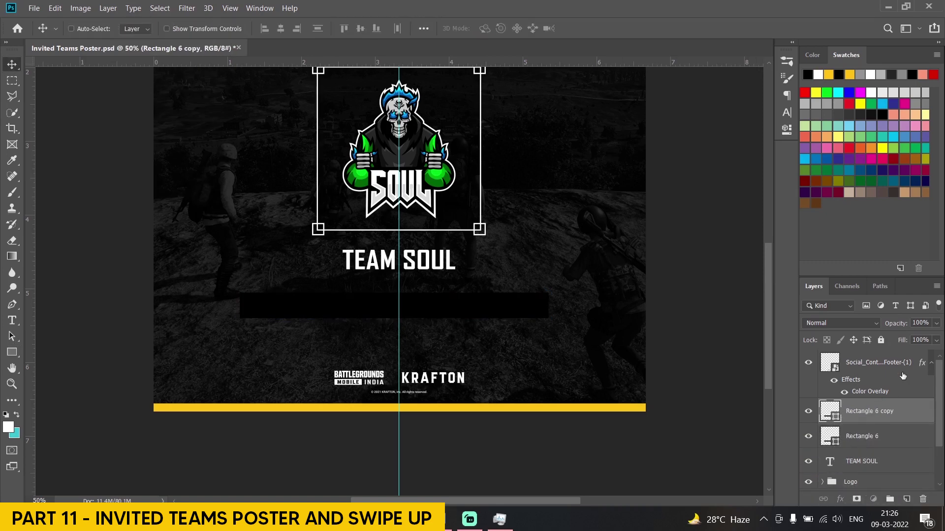
pyautogui.write('4')
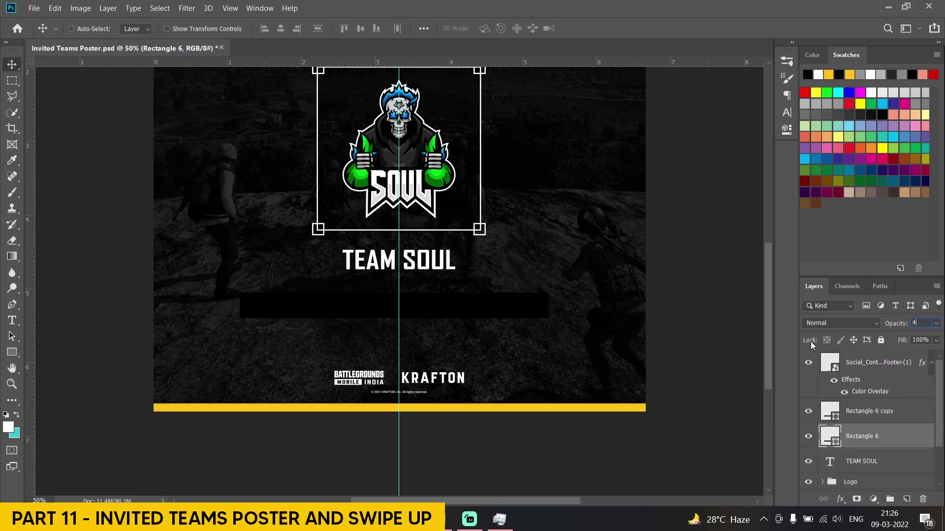
# - Remove the fill of the rectangle copy and give it a 5 px white stroke
pyautogui.click(866, 412)
pyautogui.press('u')
pyautogui.click(138, 29)
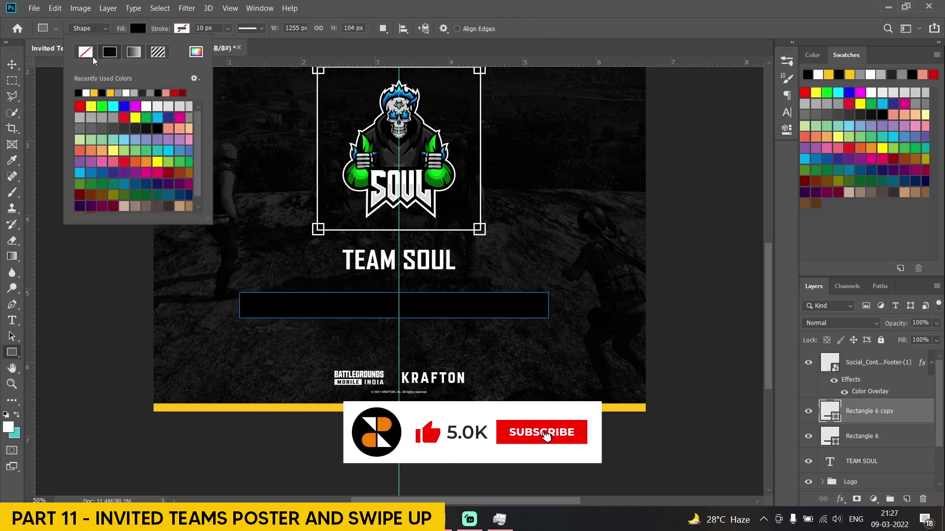
pyautogui.click(84, 52)
pyautogui.click(139, 29)
pyautogui.click(190, 106)
pyautogui.moveTo(213, 28); pyautogui.dragTo(143, 41)
pyautogui.write('5')
pyautogui.press('Return')
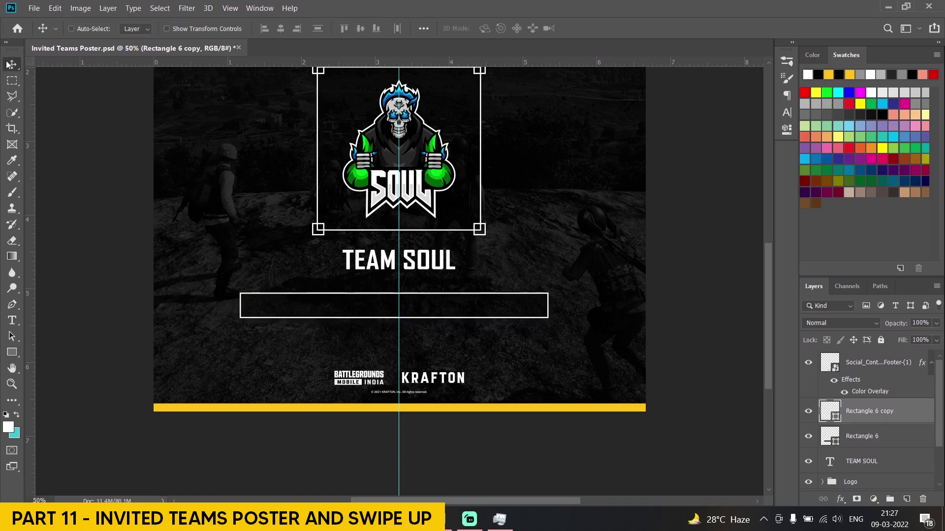
# - Add the text WILL BE JOING, centre-aligned at 14 pt, and place it inside the outlined bar
pyautogui.press('v')
pyautogui.click(12, 321)
pyautogui.click(293, 272)
pyautogui.write('WILL BE JOING')
pyautogui.hotkey('ctrl', 'a')
pyautogui.click(452, 28)
pyautogui.click(338, 28)
pyautogui.click(324, 112)
pyautogui.hotkey('ctrl', 'Return')
pyautogui.keyDown('ctrl'); pyautogui.moveTo(333, 267); pyautogui.dragTo(439, 304); pyautogui.keyUp('ctrl')
# - Complete the bar text as WILL BE JOINING US IN “THIS TOURNAMENT” FROM 09/03/22
pyautogui.click(439, 306)
pyautogui.press('BackSpace')
pyautogui.write('ING US IN "THIS TOURNAMENT" FROM 09')
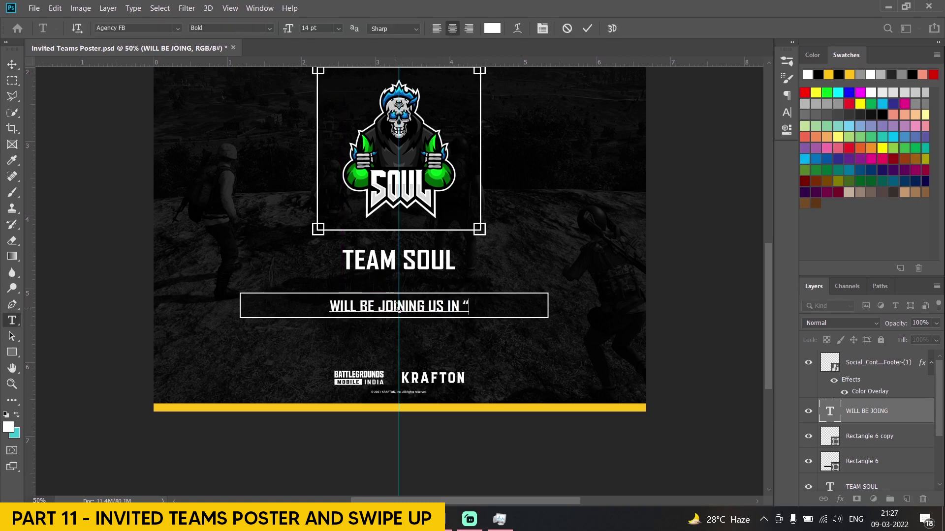
pyautogui.write('/03/22')
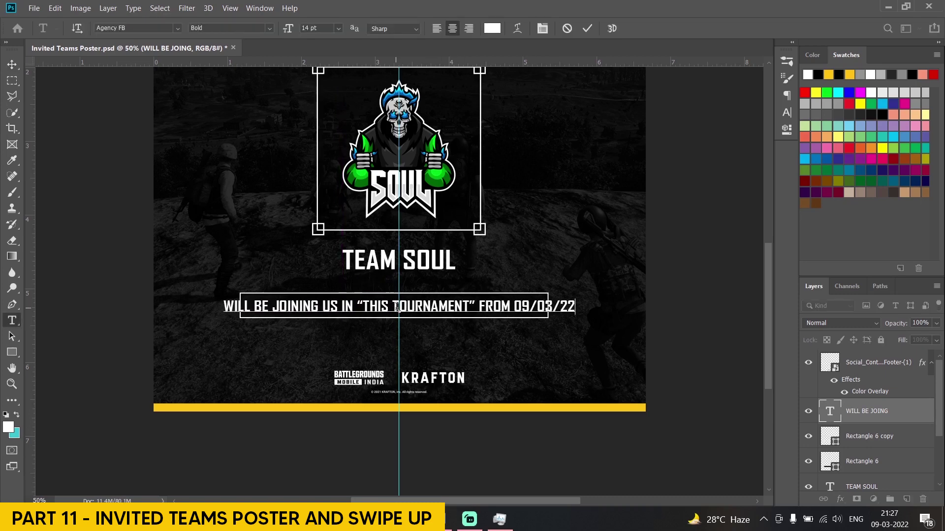
# - Colour “THIS TOURNAMENT” and the date in the bar text yellow
pyautogui.moveTo(476, 306); pyautogui.dragTo(356, 306)
pyautogui.click(828, 74)
pyautogui.click(516, 305)
pyautogui.moveTo(514, 306); pyautogui.dragTo(576, 305)
pyautogui.click(807, 74)
# - Set the whole bar text to a tracking of 50 and 13 pt, and nudge it down slightly
pyautogui.hotkey('ctrl', 'a')
pyautogui.moveTo(288, 28)
pyautogui.mouseDown()
pyautogui.moveTo(258, 30)
pyautogui.moveTo(274, 31)
pyautogui.mouseUp()
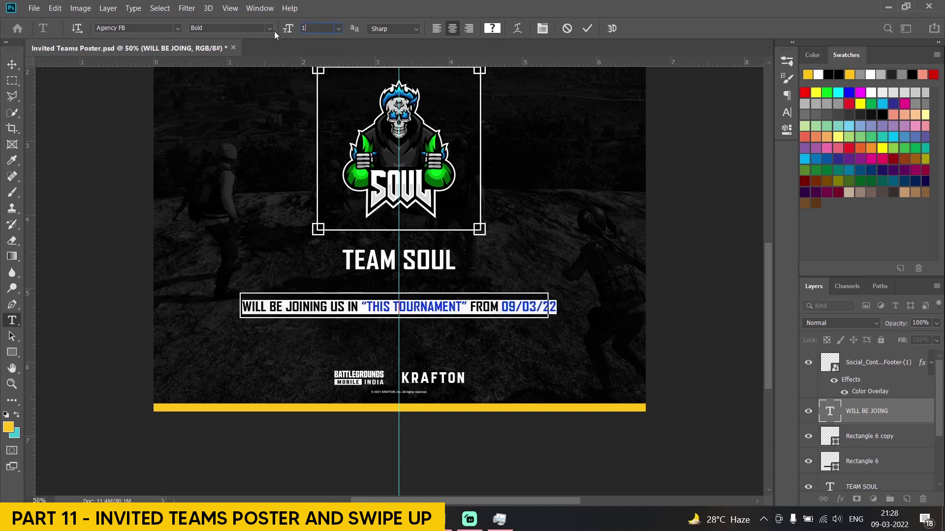
pyautogui.hotkey('ctrl', 'z')
pyautogui.click(542, 28)
pyautogui.click(764, 105)
pyautogui.click(742, 222)
pyautogui.click(728, 48)
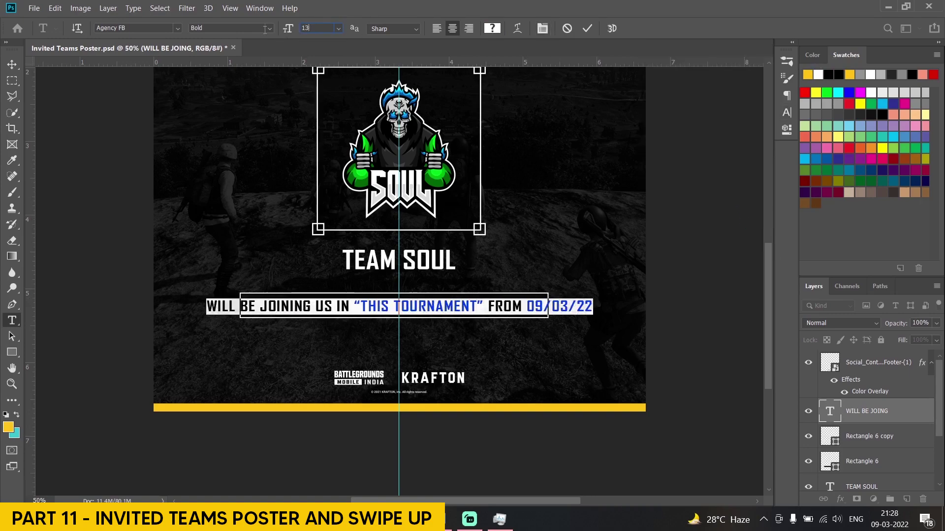
pyautogui.scroll(-1, 313, 29)
pyautogui.click(875, 409)
pyautogui.press('v')
pyautogui.hotkey('ctrl', '+')
pyautogui.hotkey('ctrl', '+')
pyautogui.moveTo(423, 244); pyautogui.dragTo(423, 248)
# - Resize the white outlined rectangle to about 1537 × 87 px so that it encloses the text line
pyautogui.keyDown('ctrl'); pyautogui.click(405, 216); pyautogui.keyUp('ctrl')
pyautogui.hotkey('ctrl', 't')
pyautogui.moveTo(389, 216); pyautogui.dragTo(388, 224)
pyautogui.hscroll(3, 554, 245)
pyautogui.moveTo(554, 245); pyautogui.dragTo(628, 245)
pyautogui.hscroll(-8, 628, 245)
pyautogui.moveTo(325, 241); pyautogui.dragTo(267, 242)
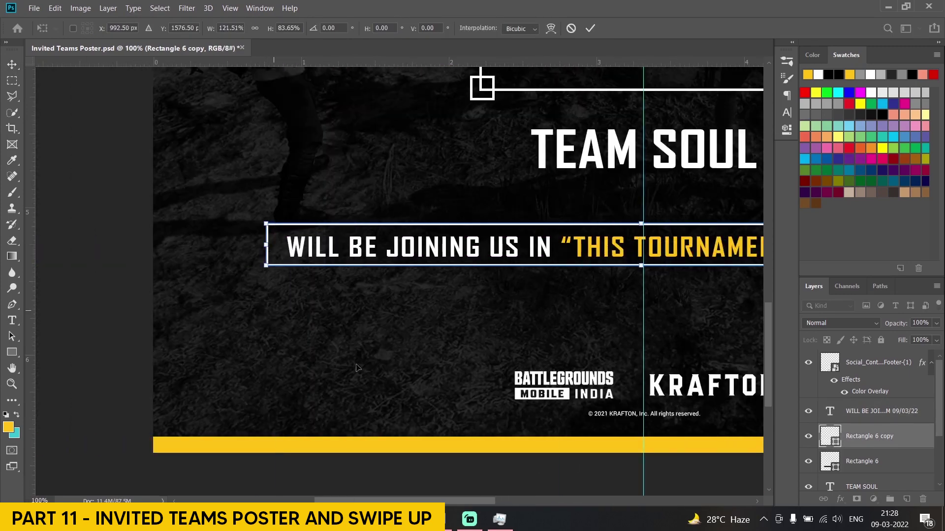
pyautogui.hscroll(8, 485, 241)
pyautogui.moveTo(695, 240); pyautogui.dragTo(701, 240)
pyautogui.hscroll(-2, 322, 299)
# - Replace the date in the bar text with 9TH MARCH, with the TH in superscript
pyautogui.click(12, 320)
pyautogui.moveTo(541, 500); pyautogui.dragTo(605, 501)
pyautogui.moveTo(506, 248); pyautogui.dragTo(420, 246)
pyautogui.write('TH MARCH')
pyautogui.click(431, 244)
pyautogui.press('BackSpace')
pyautogui.click(787, 112)
pyautogui.click(714, 144)
pyautogui.click(750, 56)
pyautogui.hotkey('ctrl', 'Return')
pyautogui.press('v')
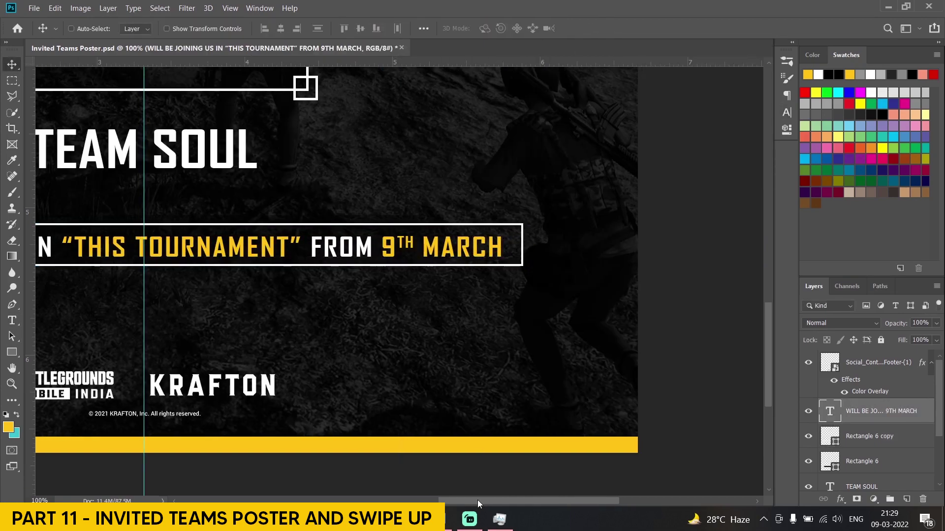
# - Set the stroke width of the outlined rectangle to 3 px
pyautogui.moveTo(477, 500); pyautogui.dragTo(397, 500)
pyautogui.click(869, 436)
pyautogui.press('u')
pyautogui.moveTo(363, 28); pyautogui.dragTo(305, 31)
pyautogui.press('v')
pyautogui.hscroll(-3, 399, 261)
pyautogui.press('u')
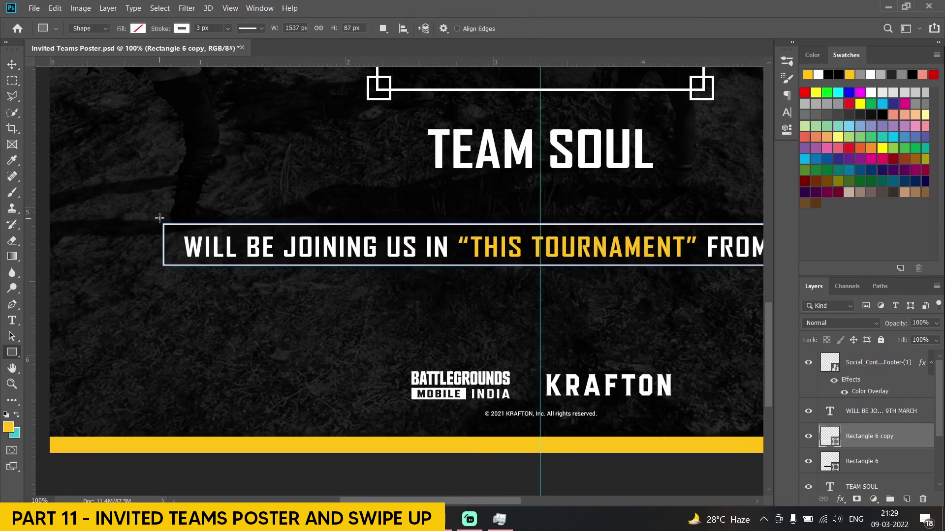
pyautogui.press('Return')
# - Fade the outlined rectangle and draw a 27 × 27 px square with a 3 px white stroke on its upper-left corner
pyautogui.click(884, 411)
pyautogui.click(863, 435)
pyautogui.moveTo(161, 217); pyautogui.dragTo(175, 230)
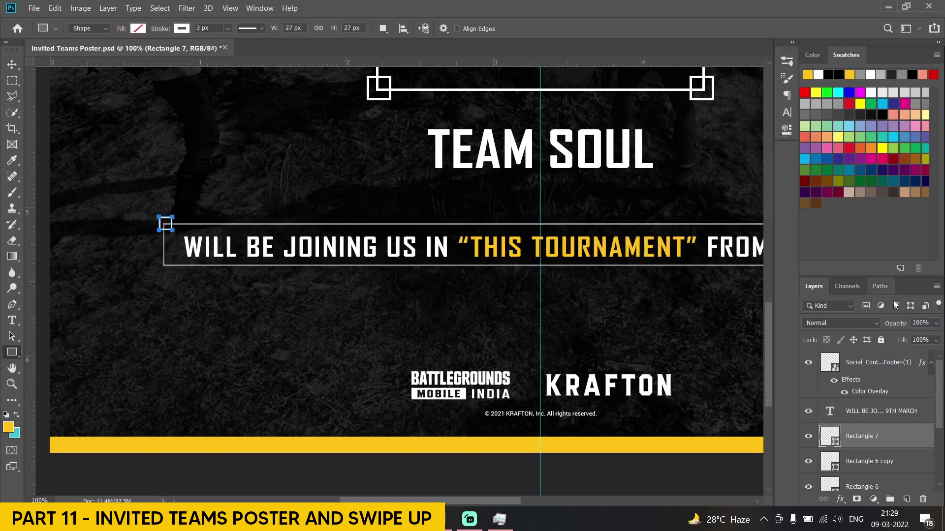
# - Copy the small corner square to the upper-right corner of the bar and nudge it into place
pyautogui.press('v')
pyautogui.hotkey('ctrl', '-')
pyautogui.moveTo(246, 306); pyautogui.dragTo(699, 307)
pyautogui.hotkey('ctrl', '+')
pyautogui.moveTo(573, 310); pyautogui.dragTo(347, 327)
pyautogui.press('Left')
pyautogui.press('Left')
pyautogui.press('Left')
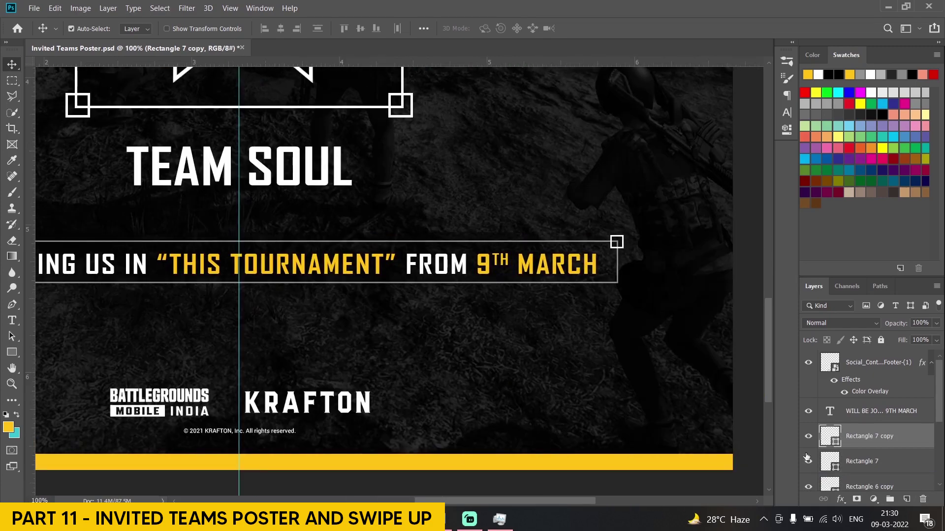
# - Copy both upper corner squares down to the lower corners of the bar
pyautogui.keyDown('ctrl'); pyautogui.click(875, 461); pyautogui.keyUp('ctrl')
pyautogui.hotkey('ctrl', '-')
pyautogui.moveTo(287, 251); pyautogui.dragTo(288, 278)
# - Set the opacity of the bar's four corner squares to 50%
pyautogui.keyDown('ctrl'); pyautogui.click(845, 480); pyautogui.keyUp('ctrl')
pyautogui.scroll(-2, 846, 472)
pyautogui.keyDown('ctrl'); pyautogui.click(866, 415); pyautogui.keyUp('ctrl')
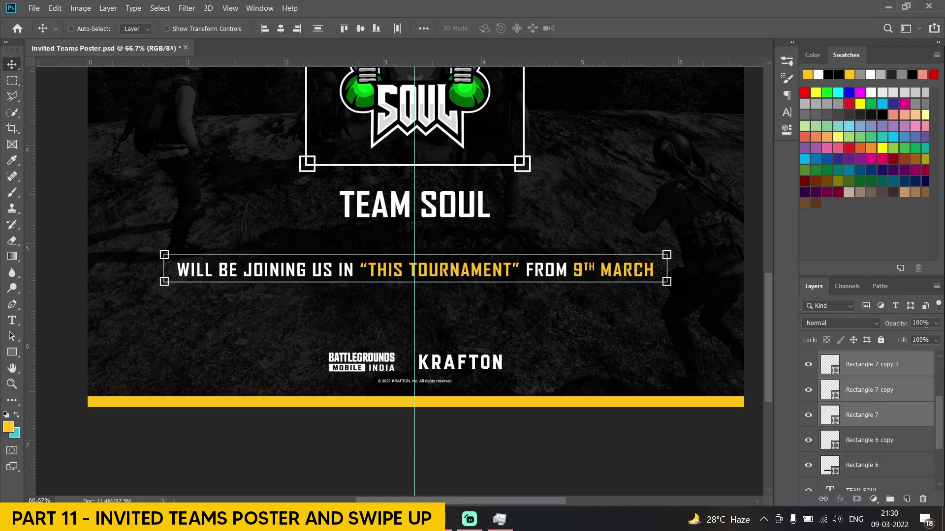
pyautogui.write('50')
# - Align the invitation text with the bar rectangles by their vertical centres
pyautogui.scroll(2, 837, 393)
pyautogui.click(860, 377)
pyautogui.scroll(-3, 858, 405)
pyautogui.keyDown('ctrl'); pyautogui.click(857, 407); pyautogui.keyUp('ctrl')
pyautogui.keyDown('ctrl'); pyautogui.click(857, 407); pyautogui.keyUp('ctrl')
pyautogui.scroll(-3, 857, 394)
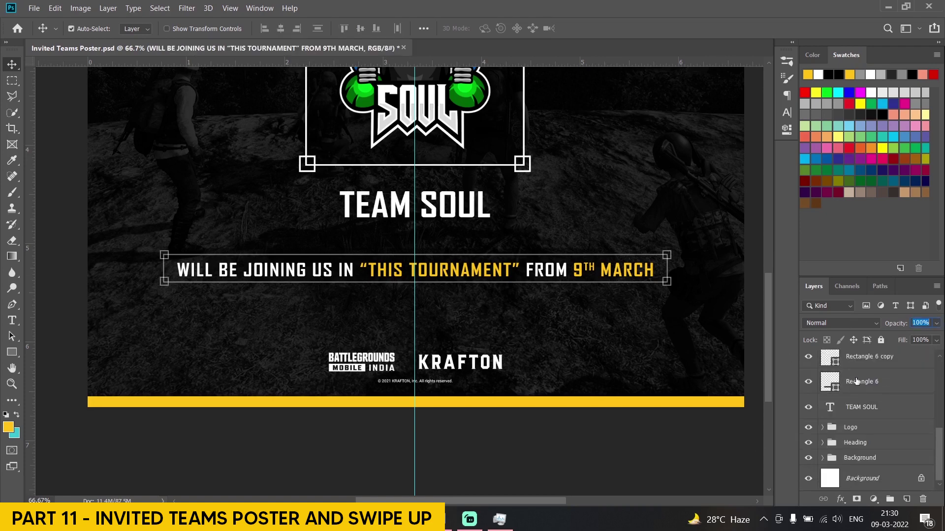
pyautogui.keyDown('ctrl'); pyautogui.click(857, 382); pyautogui.keyUp('ctrl')
pyautogui.click(360, 28)
pyautogui.scroll(-2, 865, 428)
pyautogui.keyDown('ctrl'); pyautogui.click(865, 451); pyautogui.keyUp('ctrl')
pyautogui.click(359, 30)
# - Nudge the invitation text and its framed bar slightly upward
pyautogui.click(860, 423)
pyautogui.scroll(3, 860, 419)
pyautogui.keyDown('shift'); pyautogui.click(832, 441); pyautogui.keyUp('shift')
pyautogui.click(13, 67)
pyautogui.press('Up')
pyautogui.press('Up')
pyautogui.press('Up')
pyautogui.press('Up')
pyautogui.press('Up')
pyautogui.press('Up')
pyautogui.press('Up')
# - Group the invitation text with its rectangles and name the group Will be joining
pyautogui.scroll(-3, 865, 417)
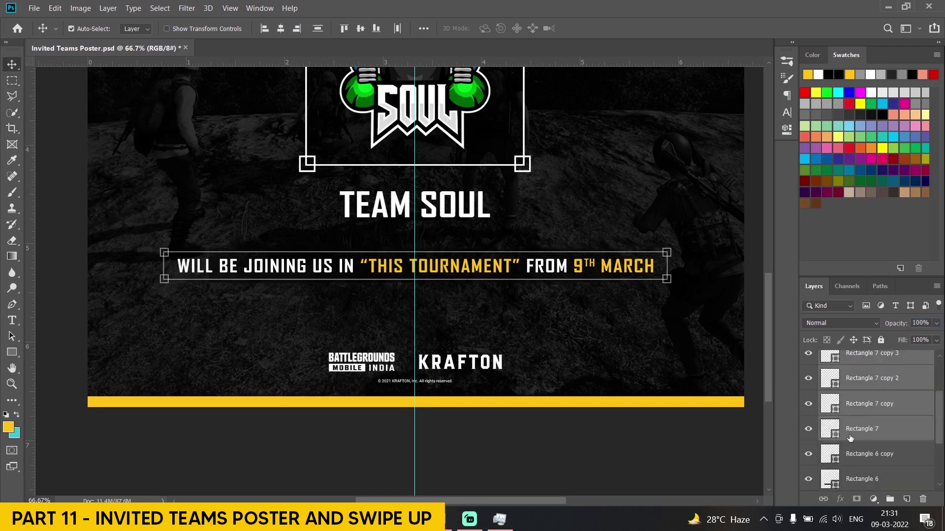
pyautogui.scroll(-3, 865, 417)
pyautogui.keyDown('shift'); pyautogui.click(866, 418); pyautogui.keyUp('shift')
pyautogui.hotkey('ctrl', 'g')
pyautogui.doubleClick(850, 389)
pyautogui.write('Will be joining')
pyautogui.press('Return')
# - Remove the quotation marks around THIS TOURNAMENT in the invitation line and recolour the whole line white
pyautogui.hotkey('ctrl', '-')
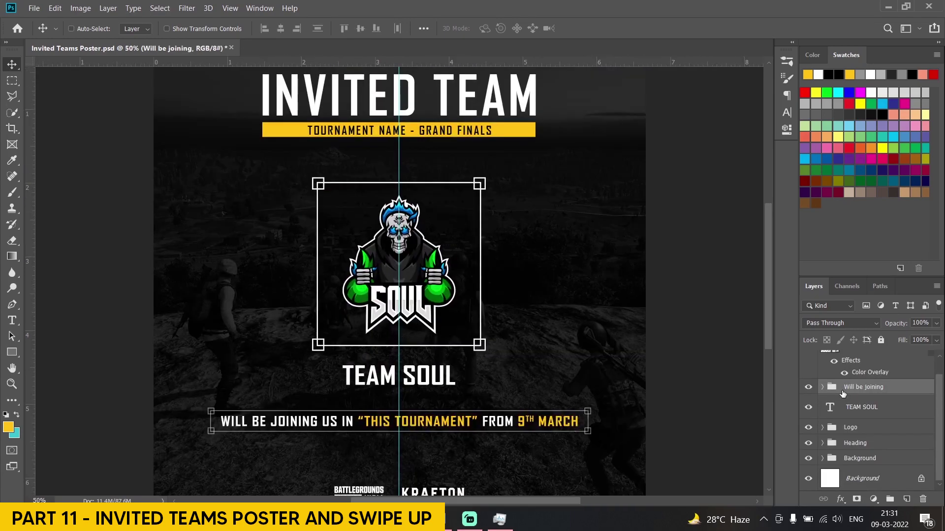
pyautogui.scroll(-3, 394, 295)
pyautogui.doubleClick(252, 339)
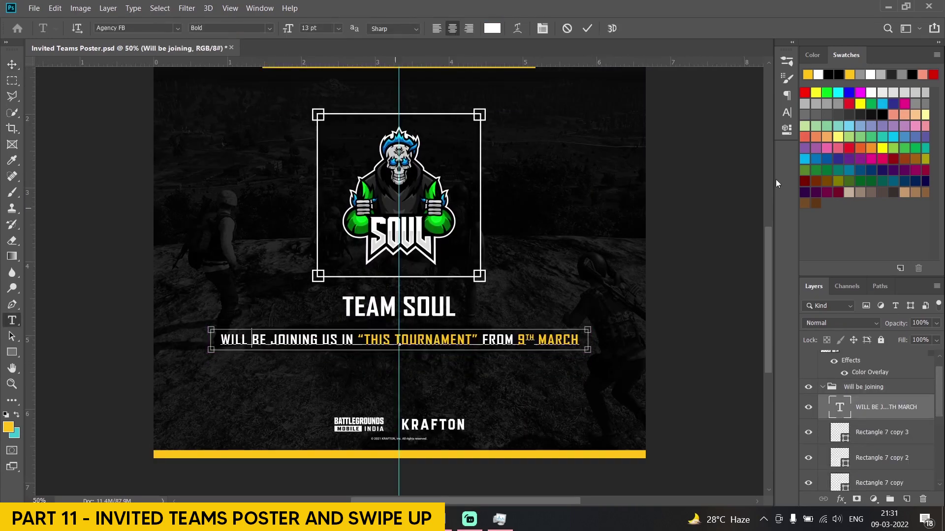
pyautogui.hotkey('ctrl', 'a')
pyautogui.hotkey('alt', 'BackSpace')
pyautogui.click(363, 340)
pyautogui.press('BackSpace')
pyautogui.press('Right')
pyautogui.press('Right')
pyautogui.press('BackSpace')
pyautogui.hotkey('ctrl', 'a')
pyautogui.click(828, 74)
pyautogui.hotkey('ctrl', 'Return')
# - Recolour the TEAM SOUL text yellow
pyautogui.click(399, 306)
pyautogui.hotkey('ctrl', 'a')
pyautogui.click(818, 74)
pyautogui.click(11, 176)
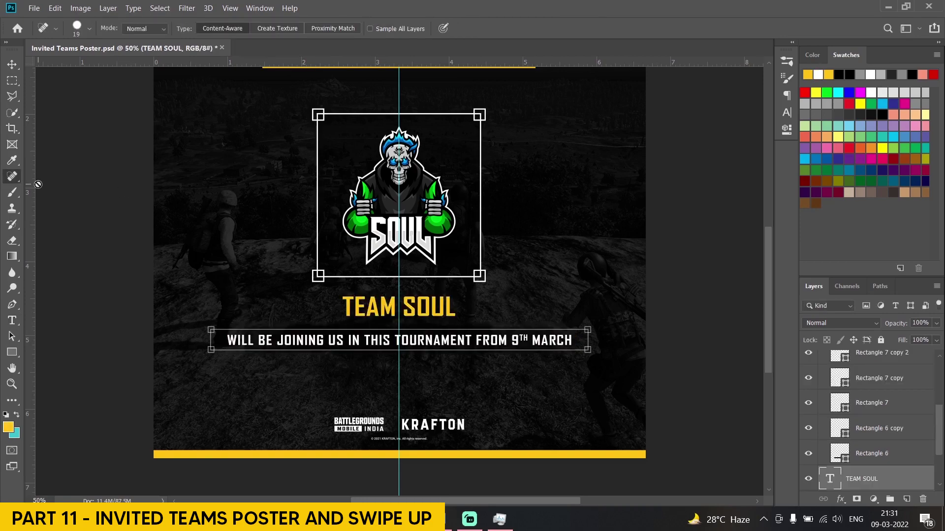
pyautogui.scroll(3, 837, 403)
pyautogui.click(822, 405)
pyautogui.hotkey('ctrl', '-')
# - Set the opacity of the logo frame's outline and four corner squares to 75%
pyautogui.press('v')
pyautogui.click(881, 405)
pyautogui.keyDown('shift'); pyautogui.click(866, 445); pyautogui.keyUp('shift')
pyautogui.scroll(-1, 862, 458)
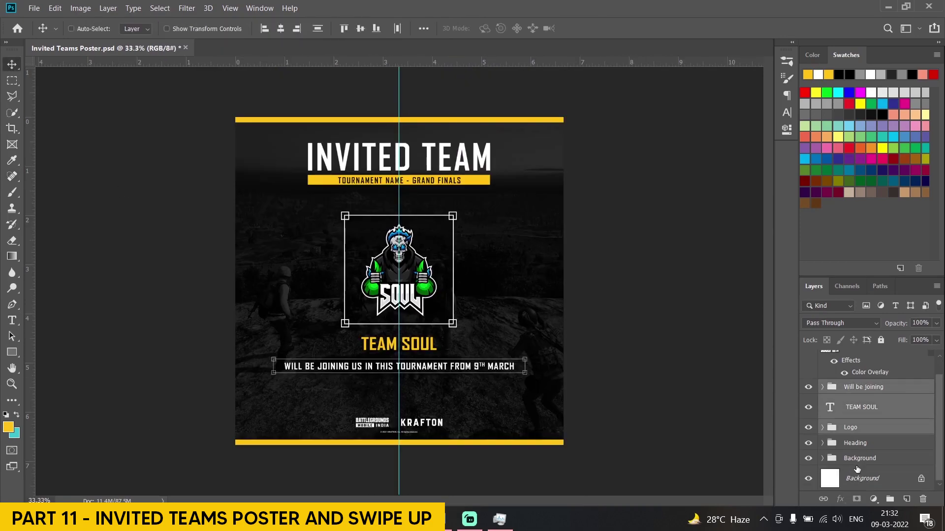
pyautogui.click(852, 432)
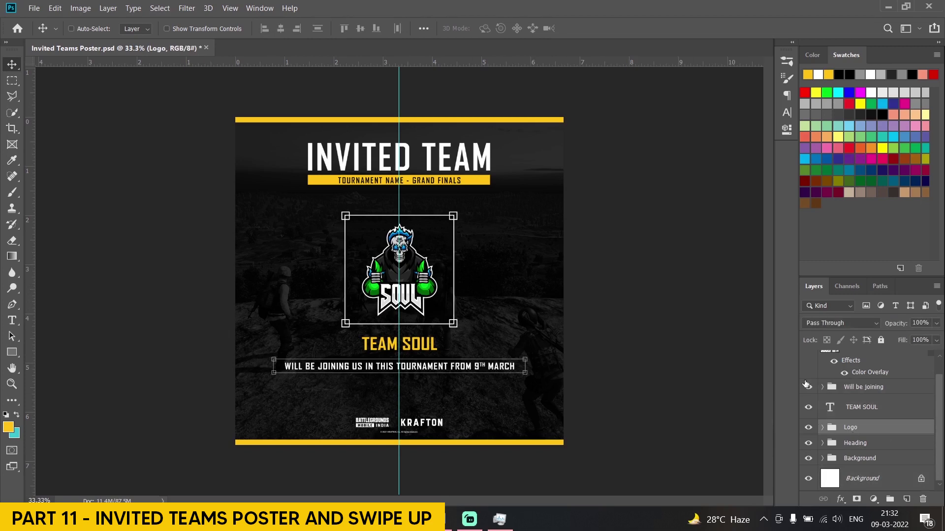
pyautogui.click(822, 428)
pyautogui.scroll(-2, 861, 440)
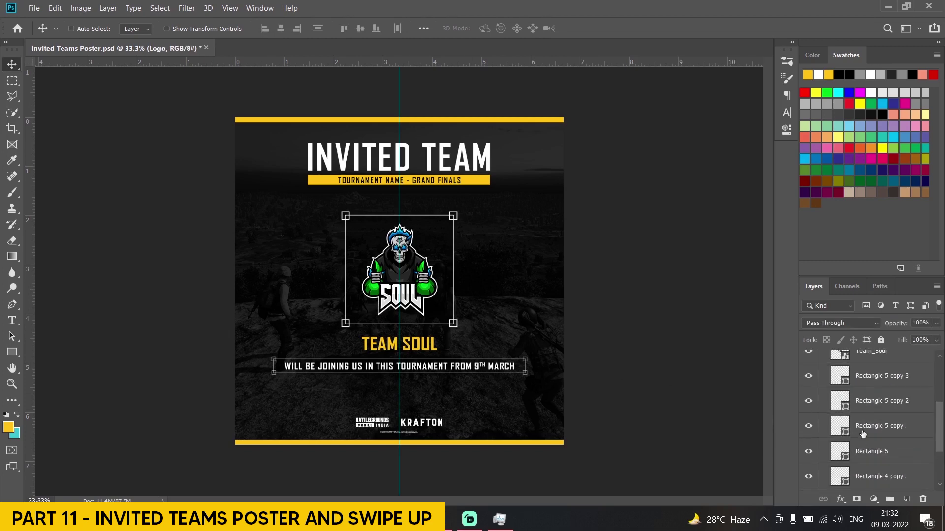
pyautogui.click(870, 377)
pyautogui.scroll(-3, 872, 414)
pyautogui.keyDown('shift'); pyautogui.click(866, 405); pyautogui.keyUp('shift')
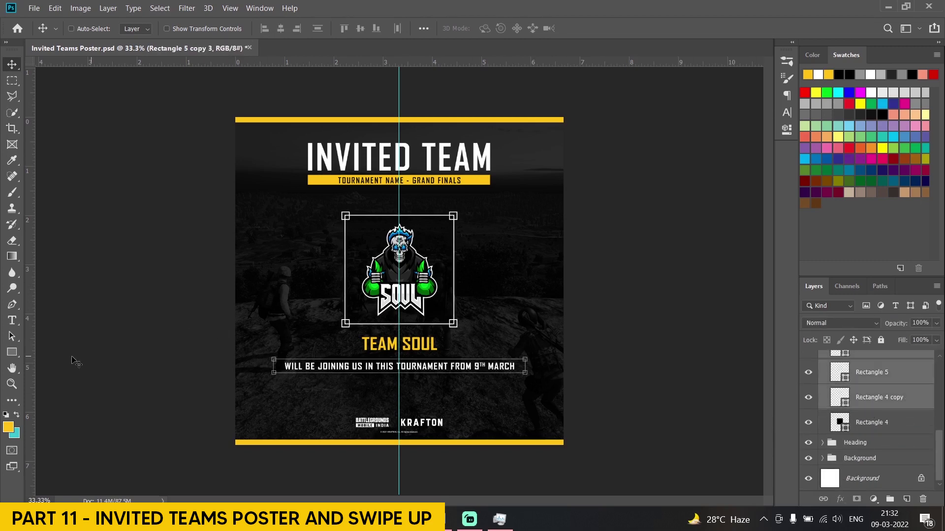
pyautogui.write('50')
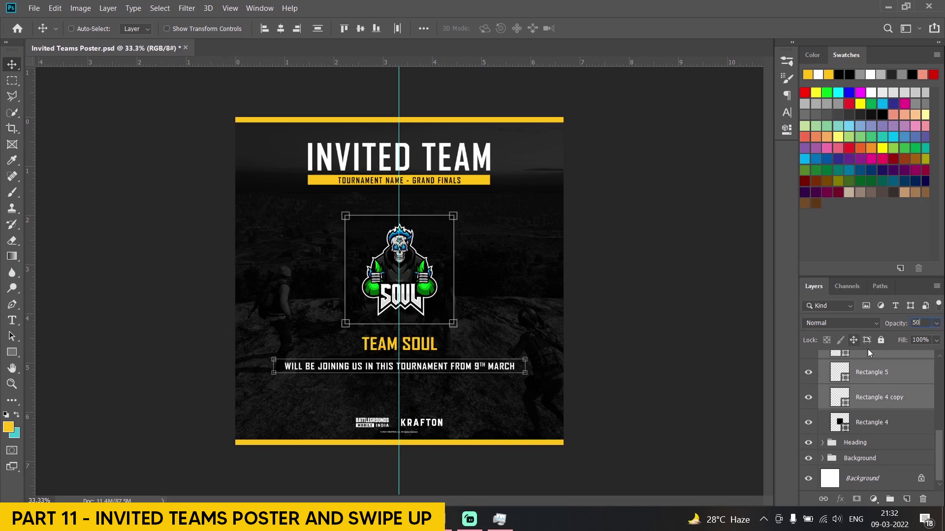
pyautogui.write('75')
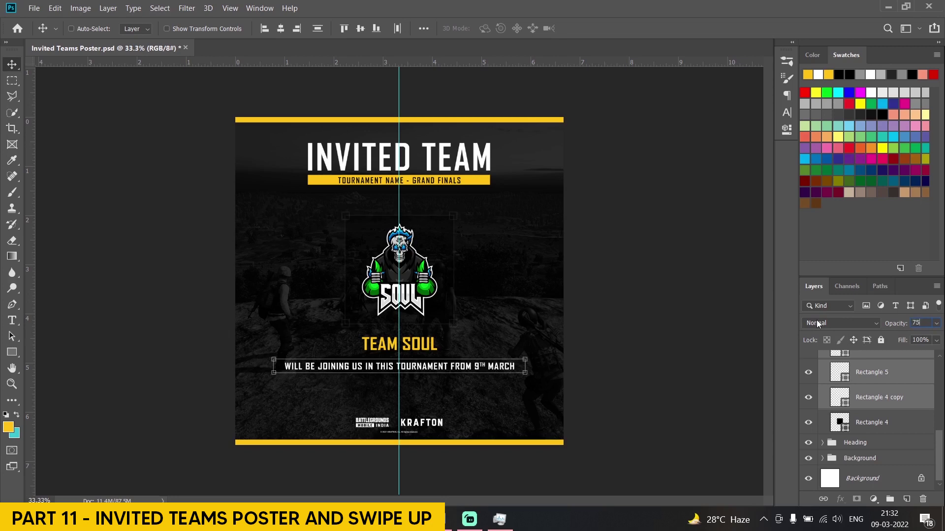
pyautogui.scroll(5, 835, 419)
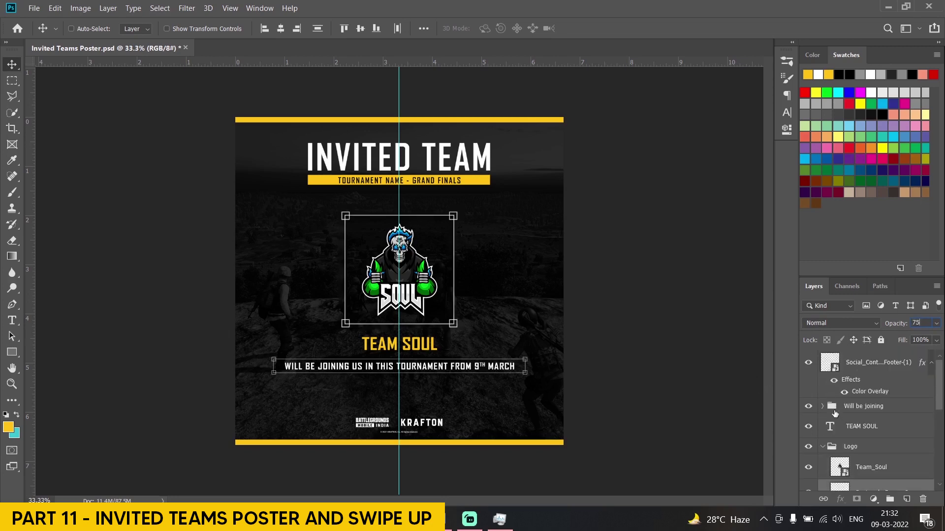
# - Move the Logo group, team name and invitation line together slightly down the poster
pyautogui.click(822, 447)
pyautogui.click(851, 446)
pyautogui.keyDown('shift'); pyautogui.click(862, 426); pyautogui.keyUp('shift')
pyautogui.keyDown('shift'); pyautogui.click(863, 406); pyautogui.keyUp('shift')
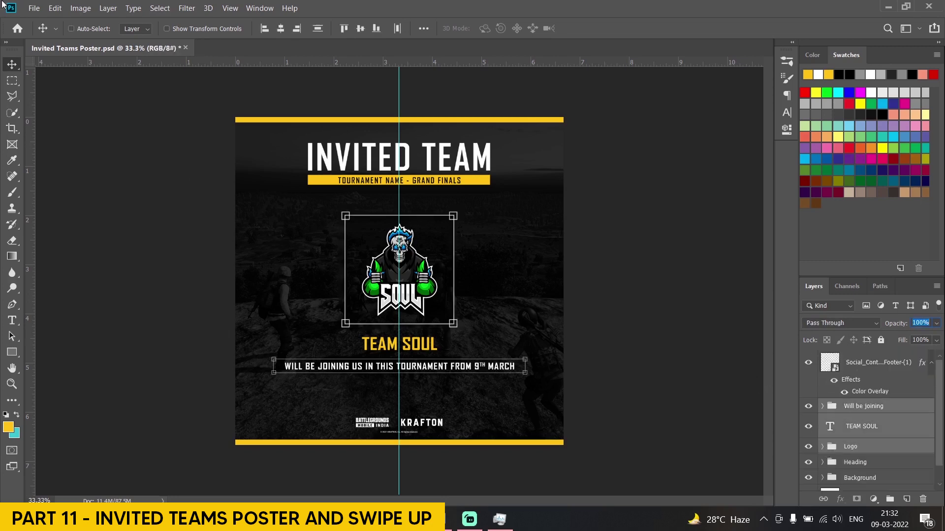
pyautogui.moveTo(358, 265)
pyautogui.mouseDown()
pyautogui.moveTo(358, 288)
pyautogui.moveTo(358, 280)
pyautogui.mouseUp()
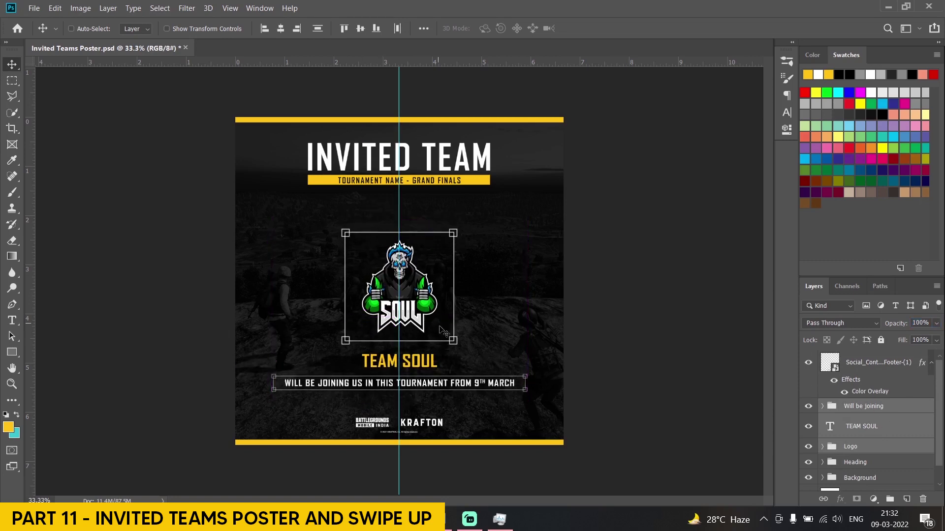
# - Shift the team name and framed logo upward to leave more space above the invitation line
pyautogui.keyDown('ctrl'); pyautogui.click(435, 356); pyautogui.keyUp('ctrl')
pyautogui.moveTo(432, 359); pyautogui.dragTo(427, 351)
pyautogui.keyDown('shift'); pyautogui.click(428, 277); pyautogui.keyUp('shift')
pyautogui.moveTo(429, 277); pyautogui.dragTo(412, 249)
# - Move the Heading group slightly down and save the poster
pyautogui.click(855, 463)
pyautogui.moveTo(450, 173); pyautogui.dragTo(448, 192)
pyautogui.hotkey('ctrl', 's')
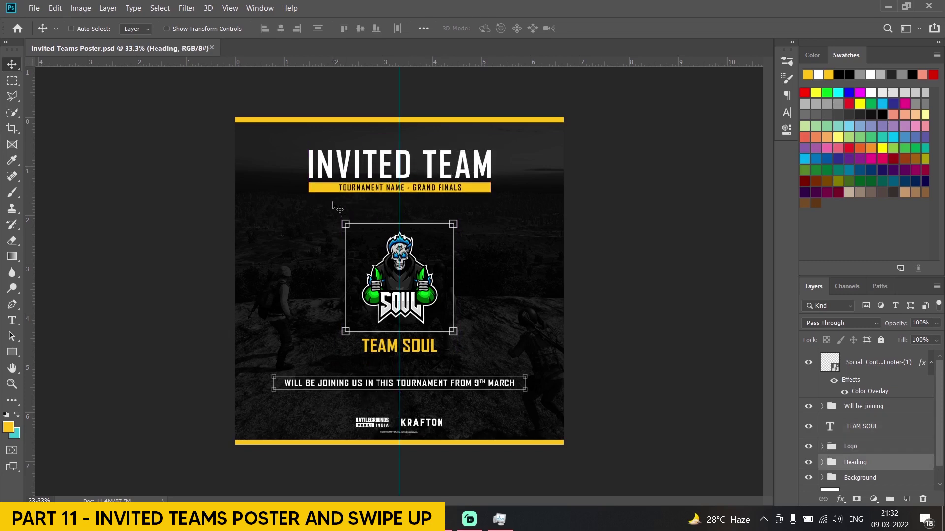
# - Create a new document 1080 pixels wide and 1920 pixels high
pyautogui.click(37, 7)
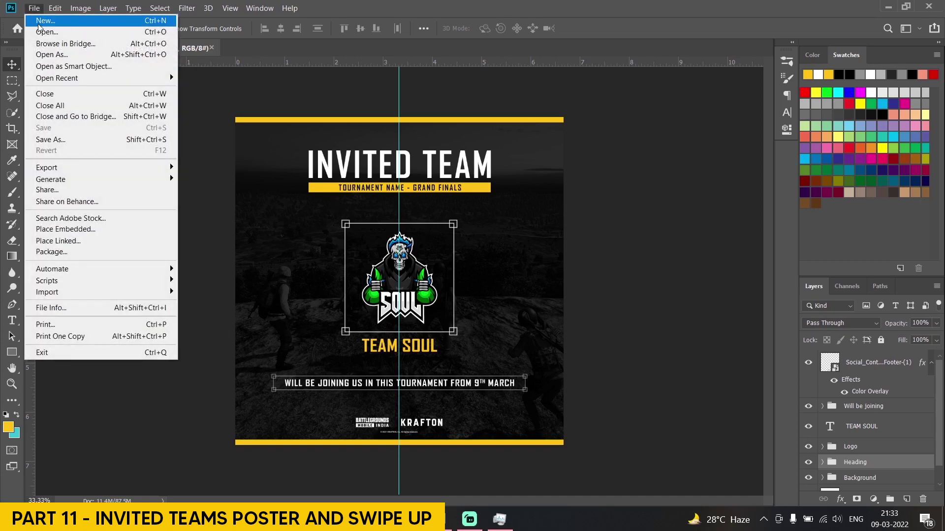
pyautogui.click(39, 24)
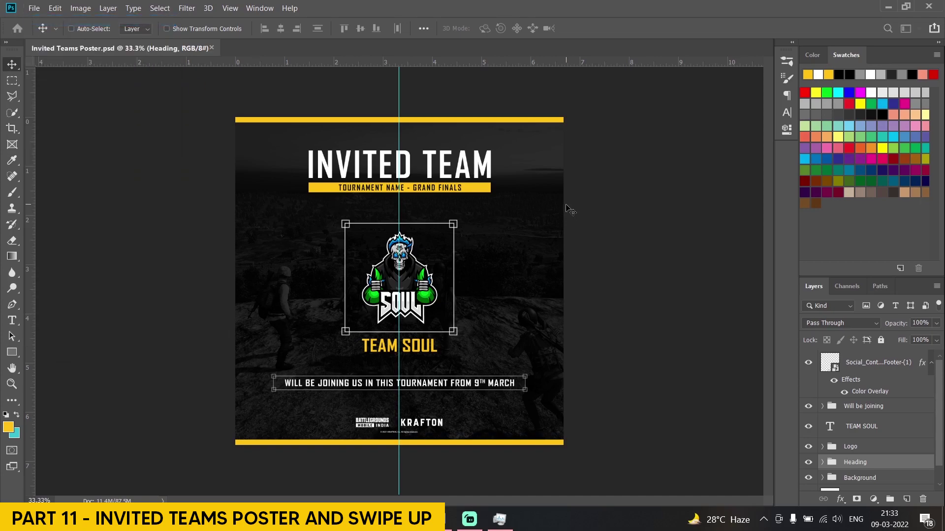
pyautogui.hotkey('ctrl', 'n')
pyautogui.doubleClick(648, 208)
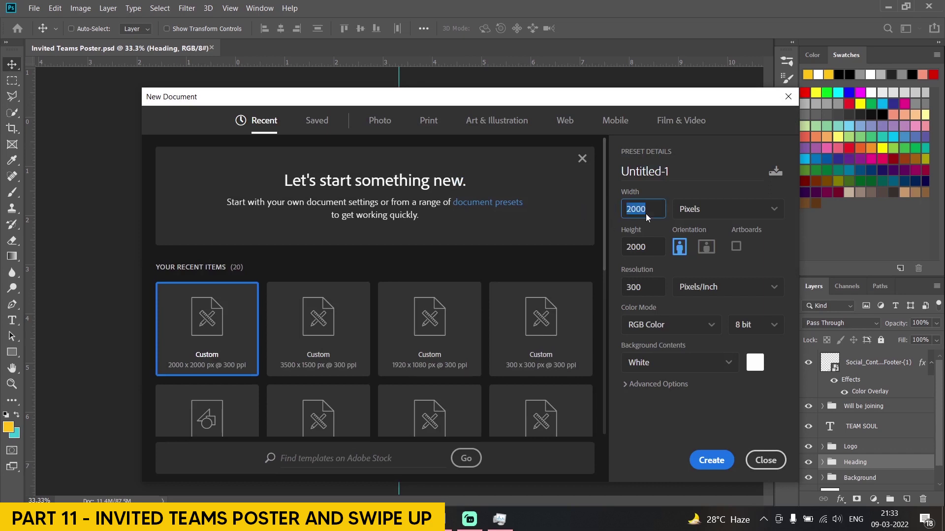
pyautogui.write('1080')
pyautogui.press('Tab')
pyautogui.write('1920')
pyautogui.press('Tab')
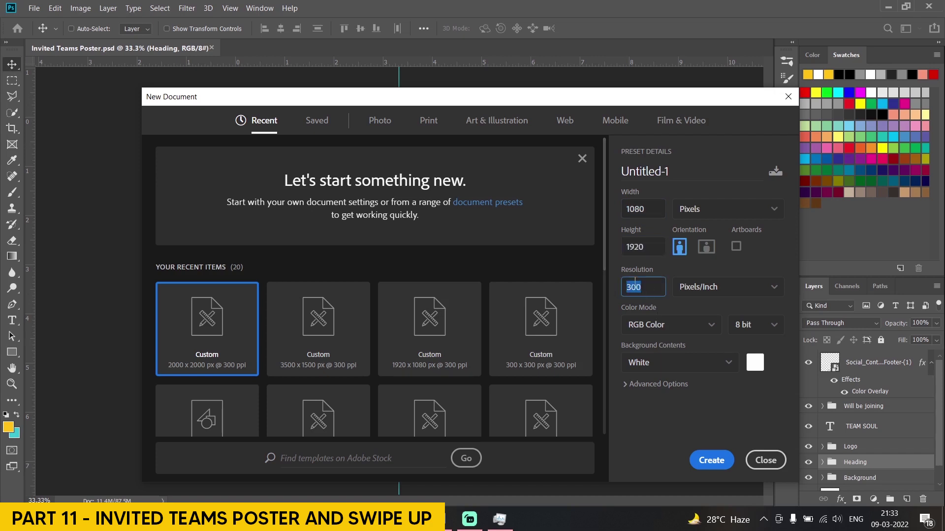
pyautogui.click(707, 459)
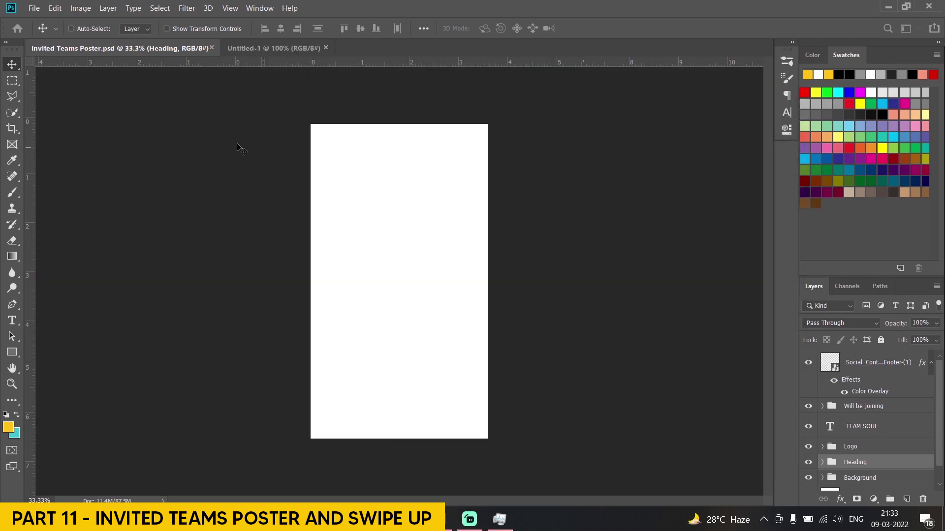
# - Copy the Background group from Invited Teams Poster.psd into the new document
pyautogui.click(159, 51)
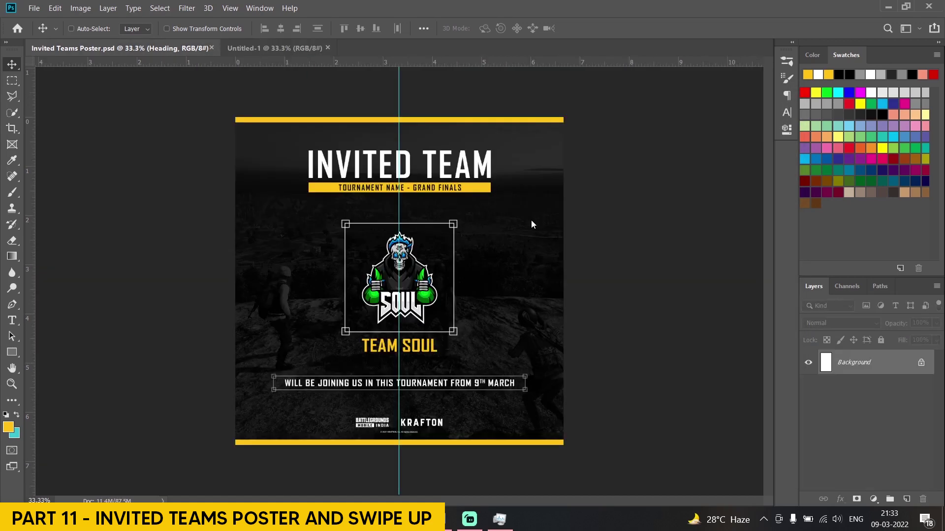
pyautogui.scroll(-1, 864, 408)
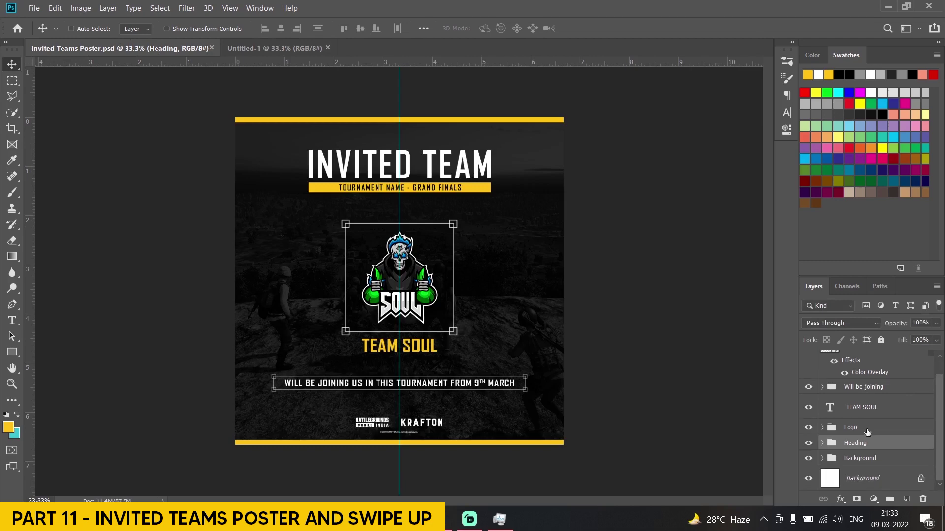
pyautogui.click(862, 460)
pyautogui.click(821, 458)
pyautogui.click(822, 458)
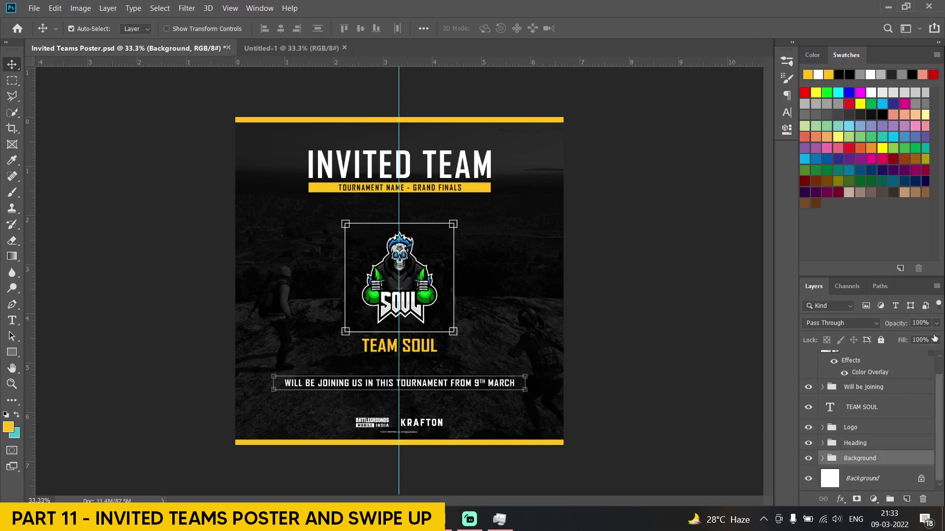
pyautogui.moveTo(216, 60); pyautogui.dragTo(282, 126)
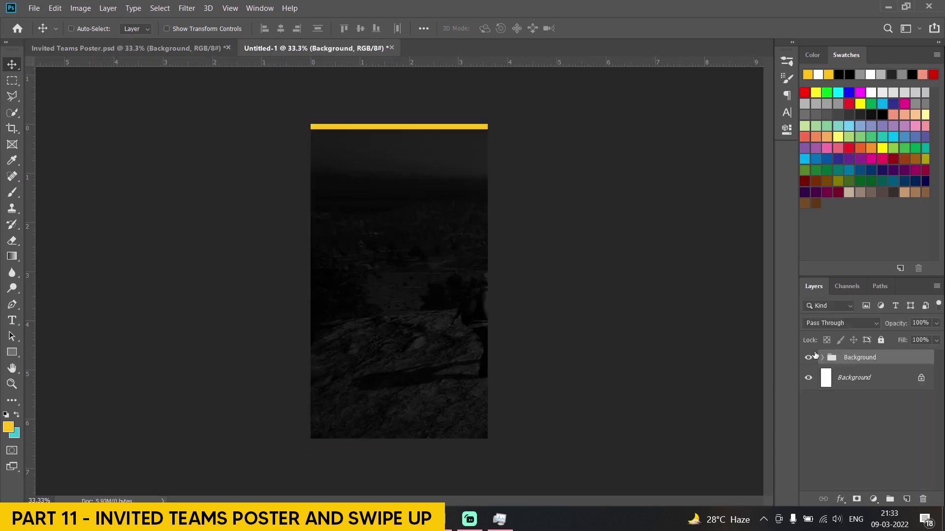
# - Scale and reposition the Background group so its yellow bars sit on the canvas's top and bottom edges
pyautogui.hotkey('ctrl', '-')
pyautogui.hotkey('ctrl', 't')
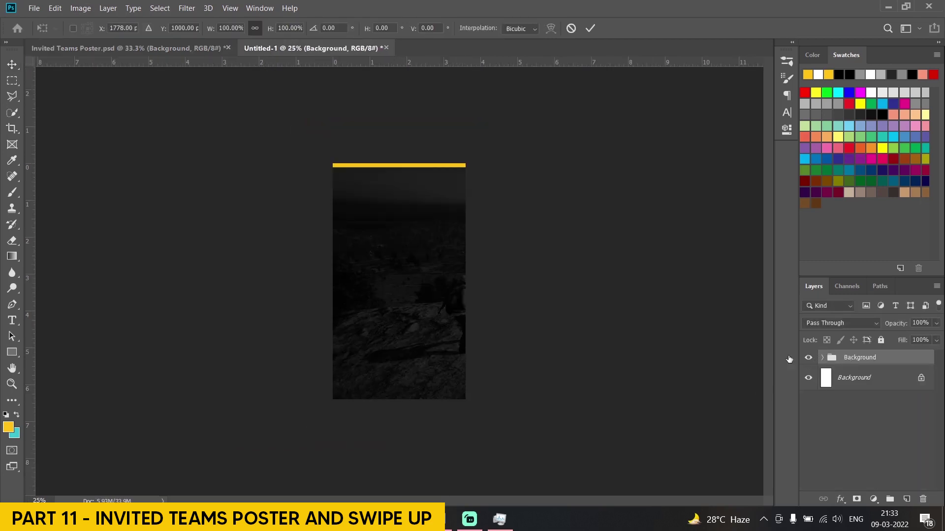
pyautogui.moveTo(555, 406); pyautogui.dragTo(553, 397)
pyautogui.press('Return')
pyautogui.moveTo(430, 238)
pyautogui.mouseDown()
pyautogui.moveTo(392, 238)
pyautogui.moveTo(428, 243)
pyautogui.moveTo(413, 238)
pyautogui.mouseUp()
pyautogui.hotkey('ctrl', '+')
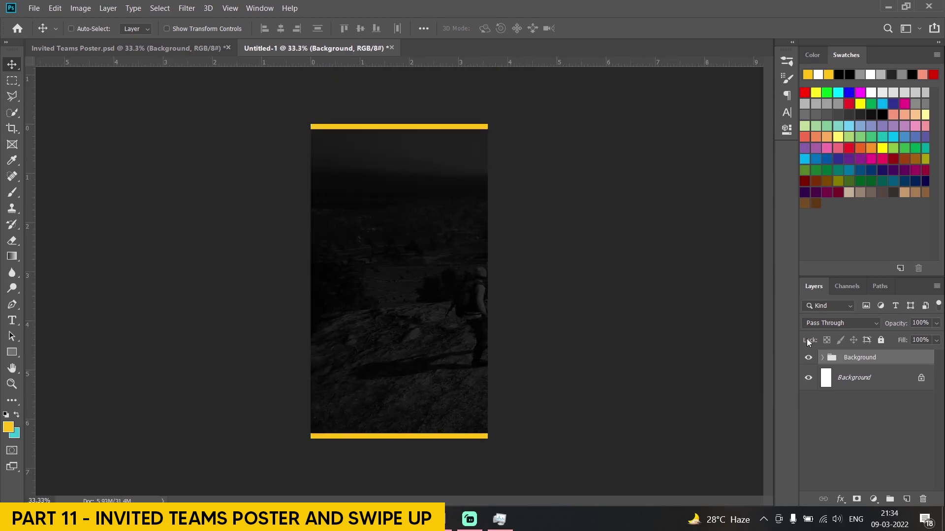
# - Shift the Screenshot_Erangel (2) image left inside the Background group
pyautogui.click(822, 358)
pyautogui.click(880, 453)
pyautogui.moveTo(412, 262); pyautogui.dragTo(246, 270)
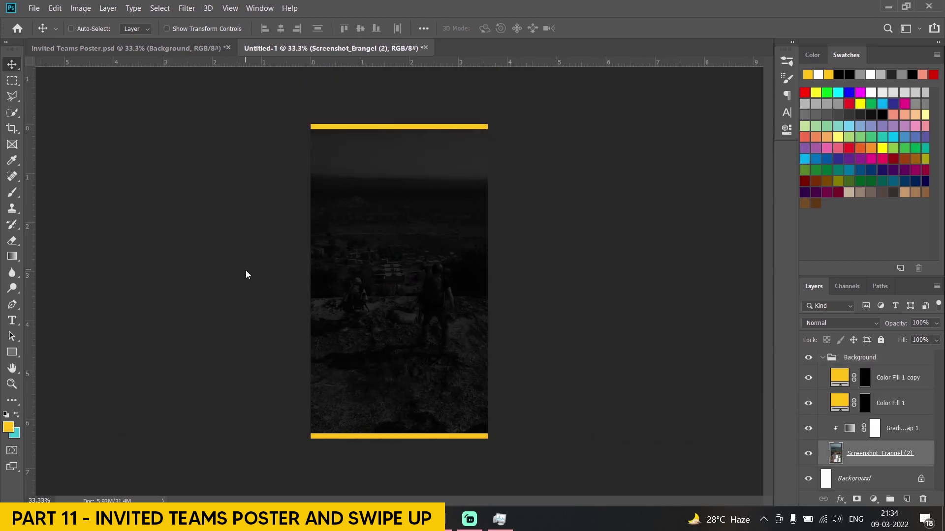
# - Copy the heading, logo, team name, invitation line and footer from Invited Teams Poster.psd into the new document
pyautogui.click(91, 52)
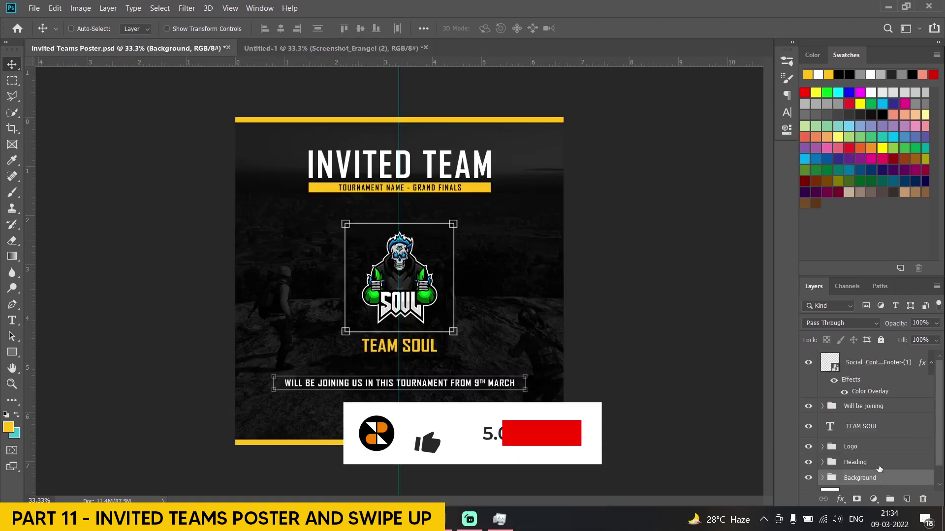
pyautogui.click(856, 459)
pyautogui.keyDown('shift'); pyautogui.click(856, 446); pyautogui.keyUp('shift')
pyautogui.keyDown('shift'); pyautogui.click(859, 426); pyautogui.keyUp('shift')
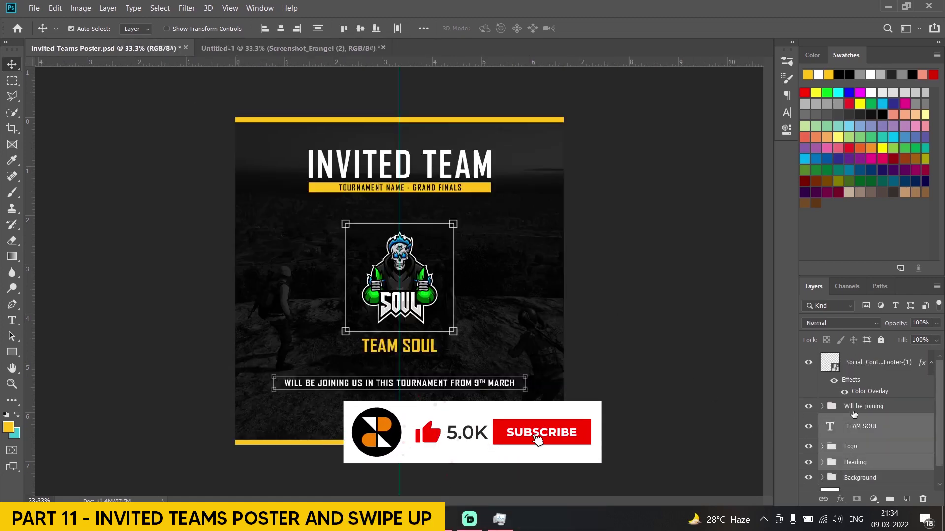
pyautogui.keyDown('shift'); pyautogui.click(859, 406); pyautogui.keyUp('shift')
pyautogui.keyDown('ctrl'); pyautogui.click(864, 371); pyautogui.keyUp('ctrl')
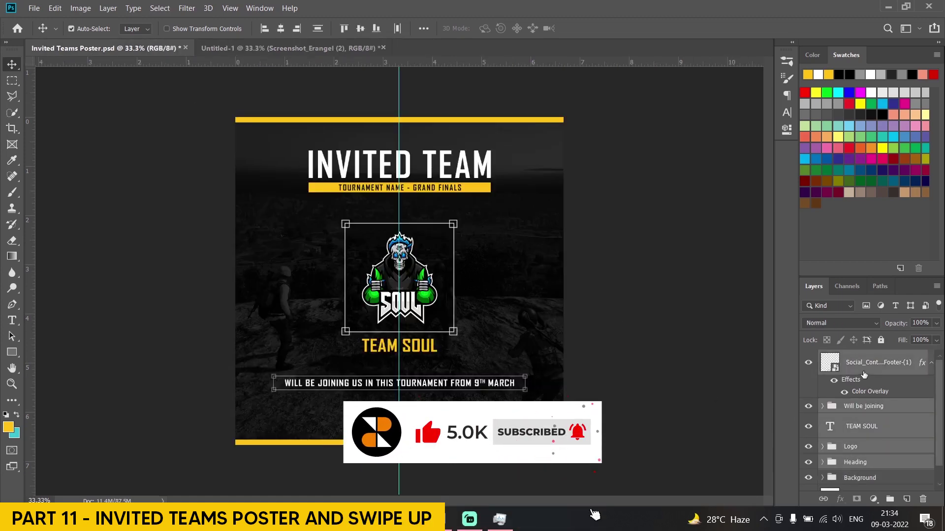
pyautogui.click(239, 48)
pyautogui.moveTo(238, 48); pyautogui.dragTo(334, 168)
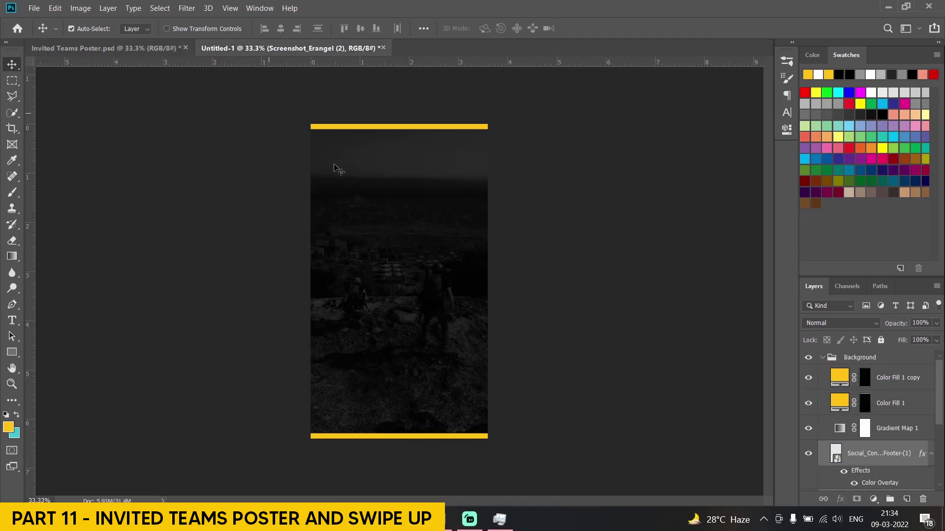
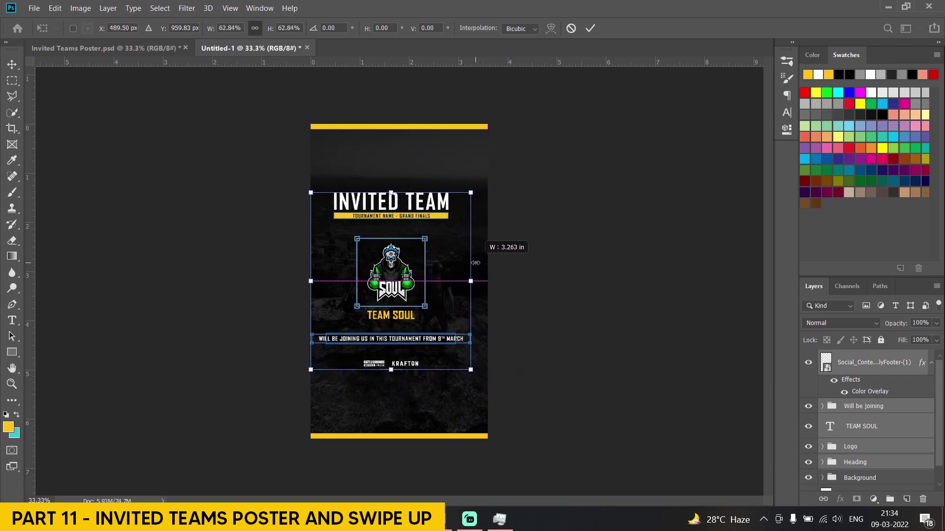
# - Scale the copied poster elements down to fit within the vertical canvas's width
pyautogui.press('Return')
pyautogui.hotkey('ctrl', '+')
pyautogui.hotkey('ctrl', '-')
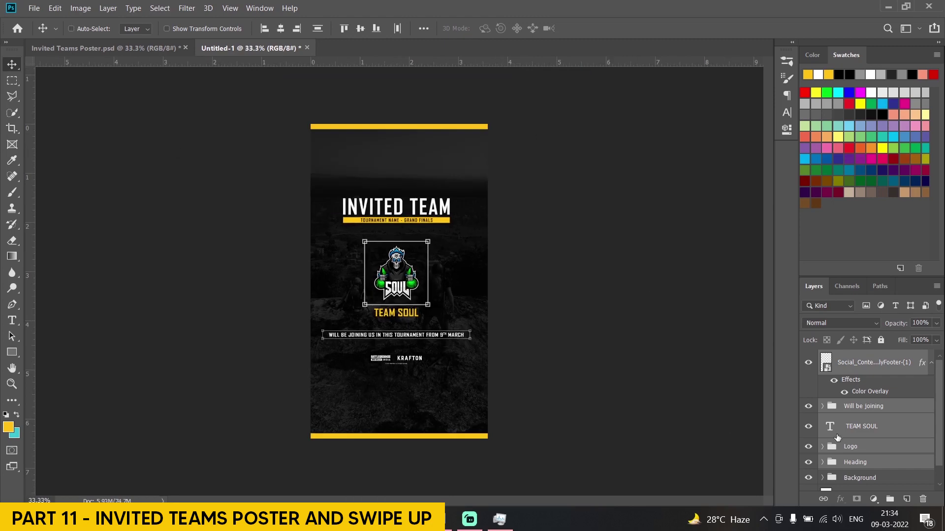
# - Enlarge the Heading group and position it higher on the canvas
pyautogui.click(865, 464)
pyautogui.hotkey('ctrl', 't')
pyautogui.moveTo(396, 199); pyautogui.dragTo(417, 183)
pyautogui.press('Return')
# - Enlarge the framed logo and team name together and position them below the heading
pyautogui.click(855, 443)
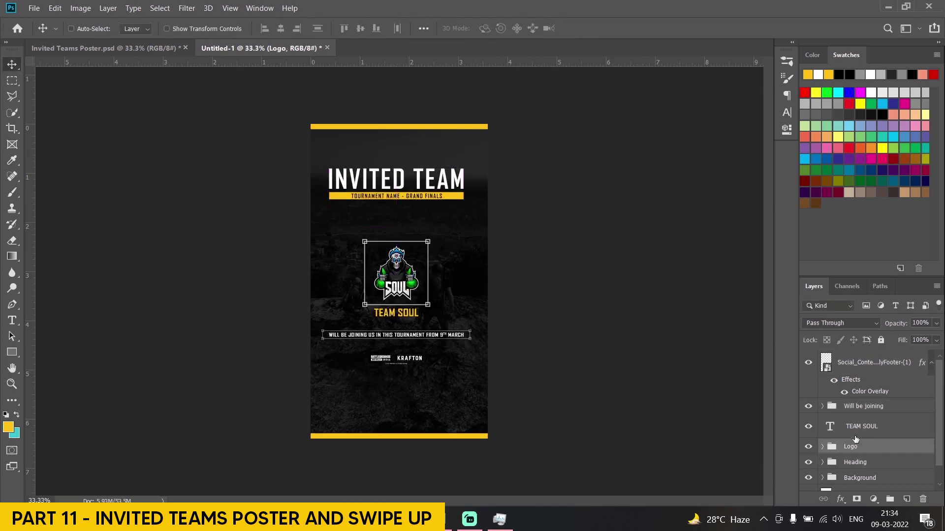
pyautogui.click(855, 432)
pyautogui.keyDown('ctrl'); pyautogui.click(843, 437); pyautogui.keyUp('ctrl')
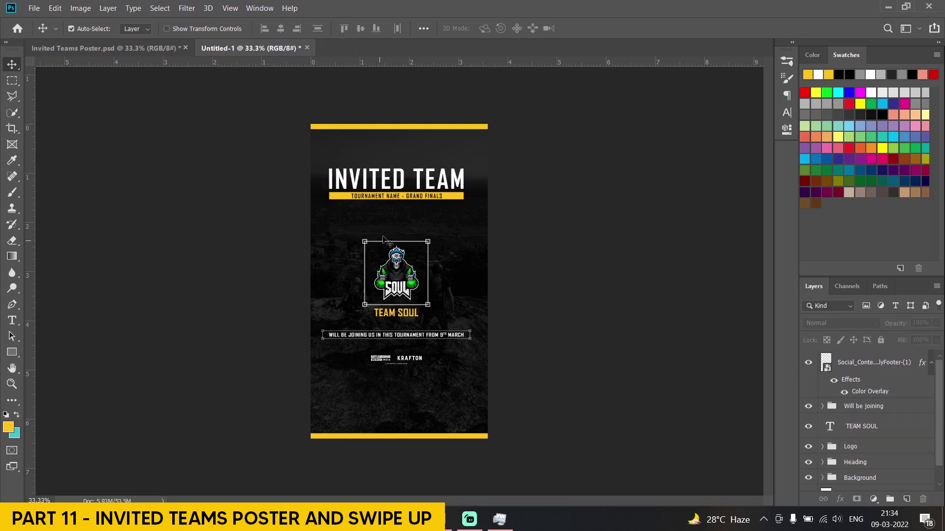
pyautogui.click(857, 426)
pyautogui.keyDown('shift'); pyautogui.click(857, 409); pyautogui.keyUp('shift')
pyautogui.keyDown('shift'); pyautogui.click(856, 445); pyautogui.keyUp('shift')
pyautogui.hotkey('ctrl', 't')
pyautogui.moveTo(396, 242); pyautogui.dragTo(396, 217)
pyautogui.press('Return')
pyautogui.moveTo(425, 251); pyautogui.dragTo(425, 263)
# - Group the framed logo with the team name and centre the group horizontally and vertically on the canvas
pyautogui.hotkey('ctrl', 'g')
pyautogui.keyDown('ctrl'); pyautogui.click(861, 475); pyautogui.keyUp('ctrl')
pyautogui.click(280, 29)
pyautogui.click(359, 29)
# - Centre the Heading group horizontally on the canvas
pyautogui.click(855, 437)
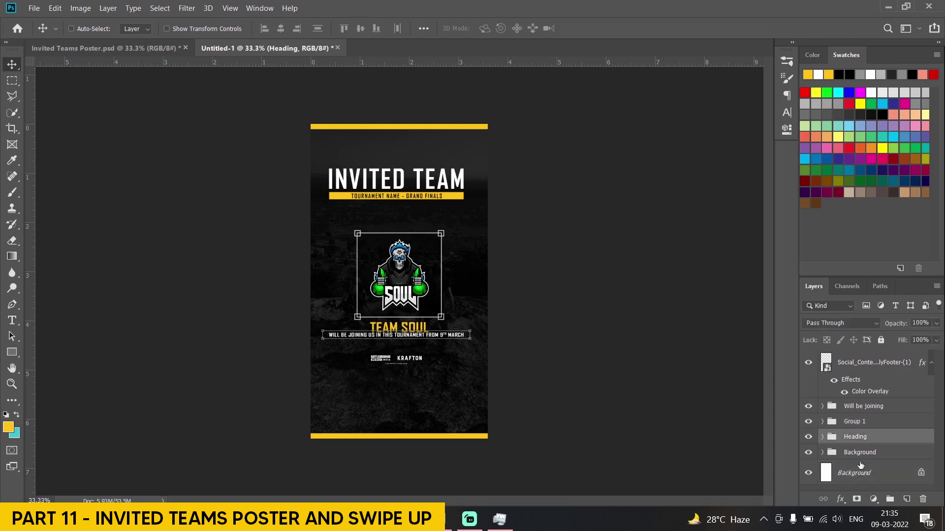
pyautogui.keyDown('ctrl'); pyautogui.click(855, 473); pyautogui.keyUp('ctrl')
pyautogui.click(280, 29)
# - Move the Battlegrounds Mobile India and Krafton footer just above the bottom yellow bar and enlarge it
pyautogui.hotkey('ctrl', '+')
pyautogui.scroll(-3, 718, 372)
pyautogui.click(850, 363)
pyautogui.scroll(-1, 443, 295)
pyautogui.moveTo(402, 285); pyautogui.dragTo(396, 372)
pyautogui.hotkey('ctrl', 't')
pyautogui.press('Return')
pyautogui.hotkey('ctrl', 't')
pyautogui.press('Return')
pyautogui.moveTo(446, 418); pyautogui.dragTo(446, 422)
pyautogui.press('Return')
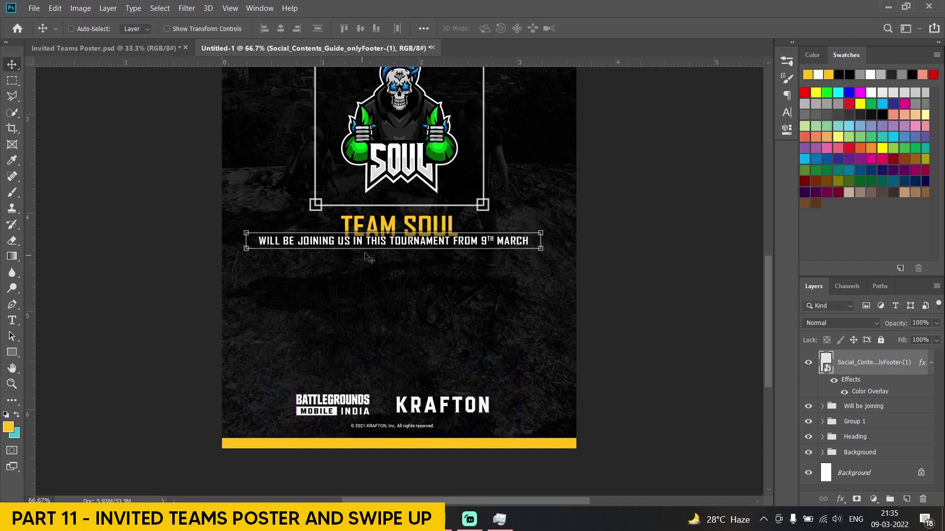
# - Move the Will be joining group down so it sits clear below the TEAM SOUL name
pyautogui.click(858, 408)
pyautogui.moveTo(385, 257); pyautogui.dragTo(435, 295)
pyautogui.hotkey('ctrl', '+')
pyautogui.hotkey('ctrl', '+')
pyautogui.click(822, 406)
pyautogui.scroll(-3, 863, 461)
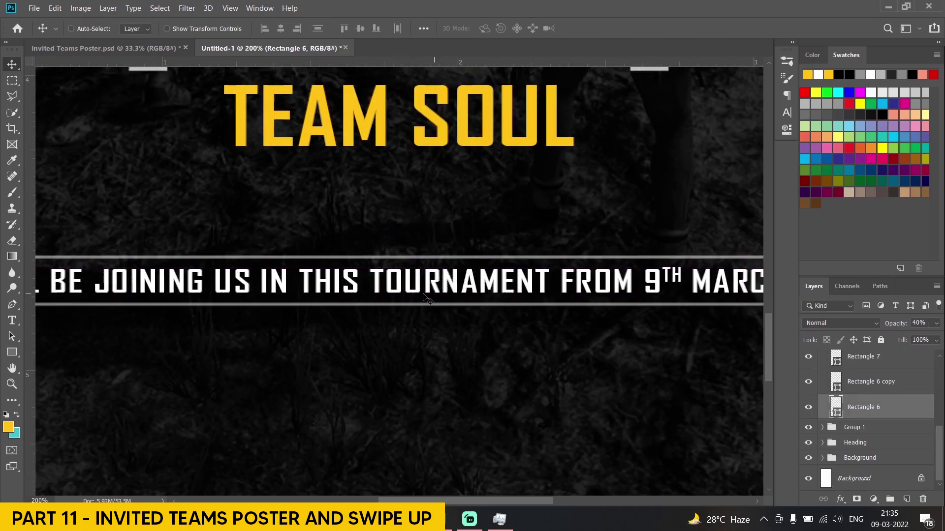
pyautogui.doubleClick(836, 407)
pyautogui.click(773, 277)
pyautogui.press('Return')
pyautogui.moveTo(478, 500); pyautogui.dragTo(452, 500)
pyautogui.hotkey('ctrl', 't')
pyautogui.moveTo(487, 269); pyautogui.dragTo(487, 258)
pyautogui.moveTo(488, 328); pyautogui.dragTo(487, 306)
pyautogui.moveTo(495, 501); pyautogui.dragTo(428, 501)
pyautogui.moveTo(407, 282); pyautogui.dragTo(326, 282)
pyautogui.moveTo(344, 501); pyautogui.dragTo(499, 501)
pyautogui.moveTo(485, 282); pyautogui.dragTo(564, 282)
pyautogui.press('Return')
pyautogui.doubleClick(836, 407)
pyautogui.moveTo(699, 310); pyautogui.dragTo(610, 438)
pyautogui.press('Return')
pyautogui.hotkey('ctrl', '-')
pyautogui.hotkey('ctrl', '-')
# - Split the joining sentence into two centred lines by breaking it after "WILL BE JOINING US IN"
pyautogui.hotkey('ctrl', '-')
pyautogui.hotkey('ctrl', '+')
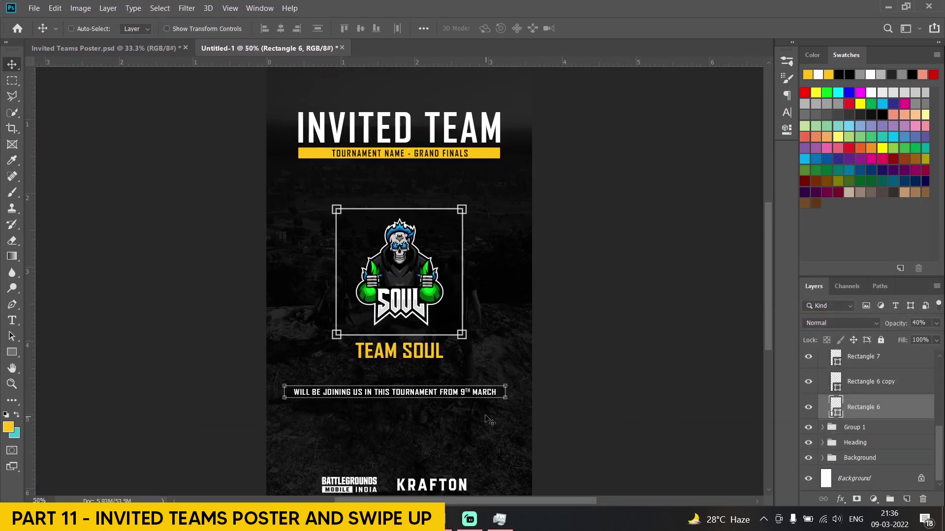
pyautogui.hotkey('ctrl', '+')
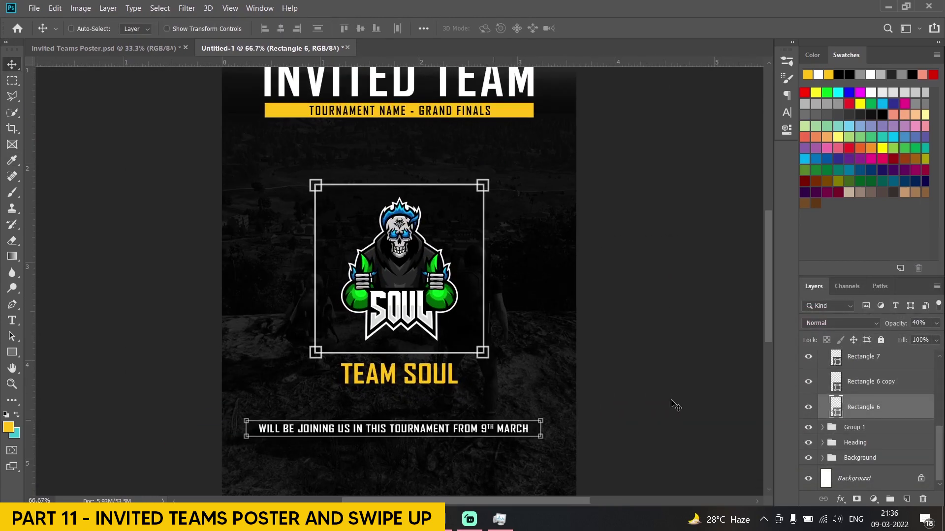
pyautogui.hotkey('ctrl', '+')
pyautogui.press('t')
pyautogui.click(476, 415)
pyautogui.press('Delete')
pyautogui.press('Return')
pyautogui.press('BackSpace')
pyautogui.click(349, 414)
pyautogui.press('Return')
pyautogui.hotkey('ctrl', 'Return')
# - Make the frame tall enough for both text lines and keep the lower corner squares on its bottom corners
pyautogui.scroll(-1, 369, 415)
pyautogui.scroll(-3, 905, 466)
pyautogui.click(873, 381)
pyautogui.keyDown('shift'); pyautogui.click(874, 407); pyautogui.keyUp('shift')
pyautogui.hotkey('ctrl', 't')
pyautogui.moveTo(391, 385); pyautogui.dragTo(397, 407)
pyautogui.scroll(4, 874, 426)
pyautogui.click(873, 426)
pyautogui.keyDown('shift'); pyautogui.click(874, 452); pyautogui.keyUp('shift')
# - Narrow the outline and its dark backing from both sides to fit the two-line joining text
pyautogui.press('v')
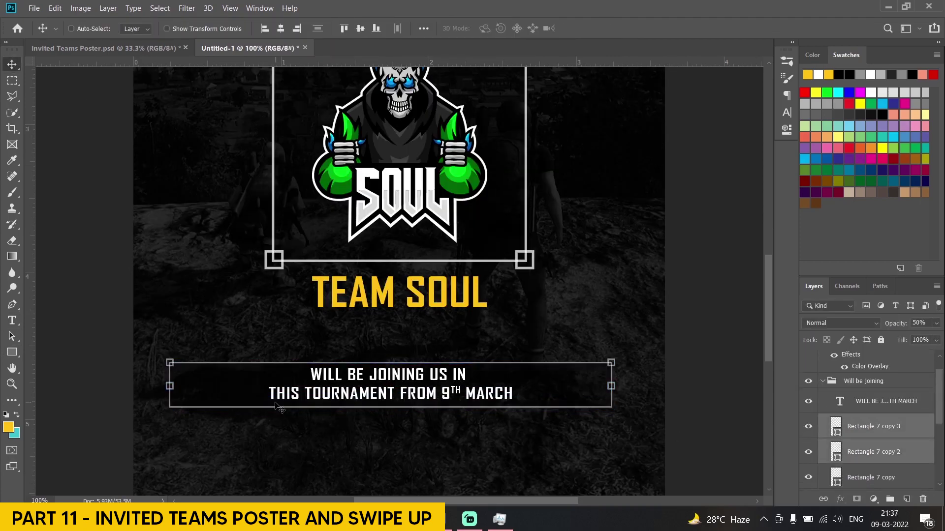
pyautogui.hotkey('ctrl', 't')
pyautogui.moveTo(170, 384); pyautogui.dragTo(236, 385)
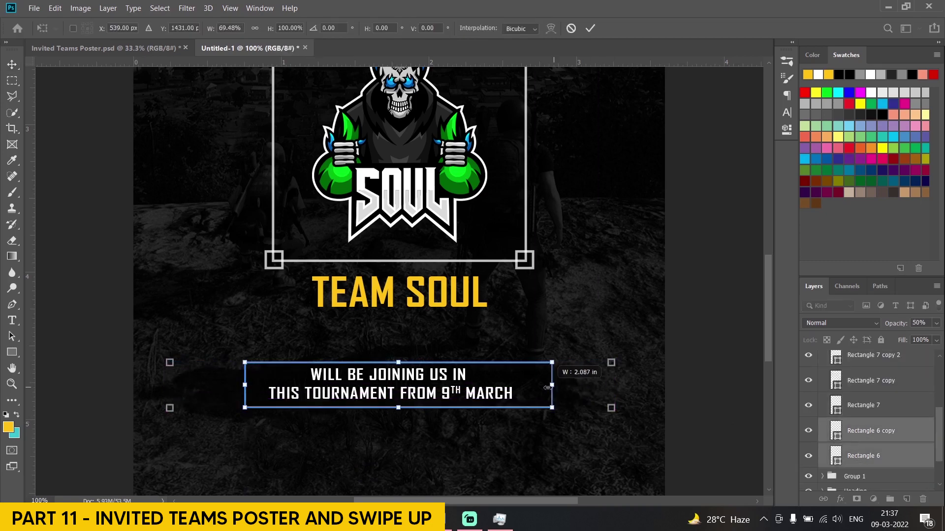
# - Move the two left corner squares onto the left corners of the narrowed frame
pyautogui.click(836, 405)
pyautogui.keyDown('ctrl'); pyautogui.click(832, 382); pyautogui.keyUp('ctrl')
pyautogui.click(871, 431)
pyautogui.click(852, 456)
pyautogui.keyDown('ctrl'); pyautogui.click(825, 409); pyautogui.keyUp('ctrl')
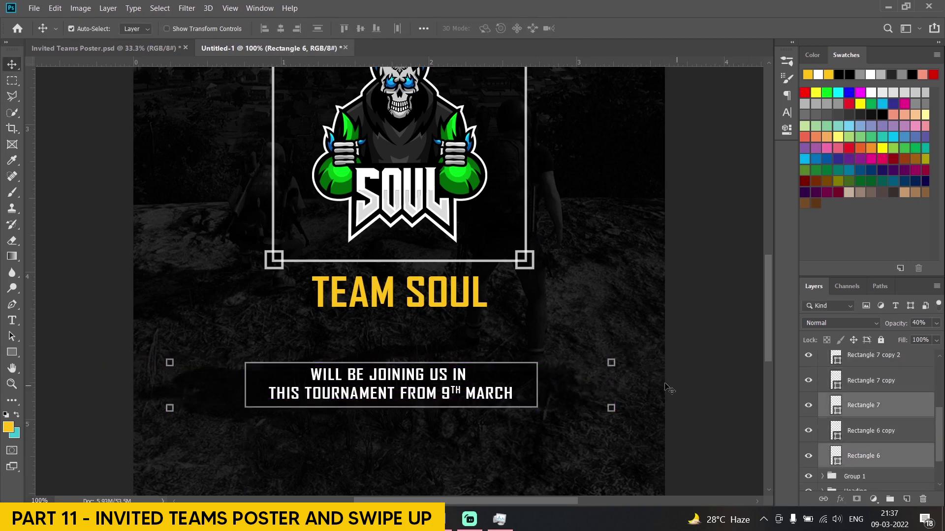
pyautogui.moveTo(378, 402); pyautogui.dragTo(378, 403)
pyautogui.hotkey('ctrl', 'z')
pyautogui.keyDown('ctrl'); pyautogui.click(854, 411); pyautogui.keyUp('ctrl')
pyautogui.click(854, 408)
pyautogui.scroll(1, 855, 407)
pyautogui.keyDown('ctrl'); pyautogui.click(855, 404); pyautogui.keyUp('ctrl')
pyautogui.moveTo(280, 394); pyautogui.dragTo(355, 398)
# - Move the two right corner squares onto the right corners of the narrowed frame
pyautogui.hotkey('ctrl', '+')
pyautogui.scroll(-3, 346, 403)
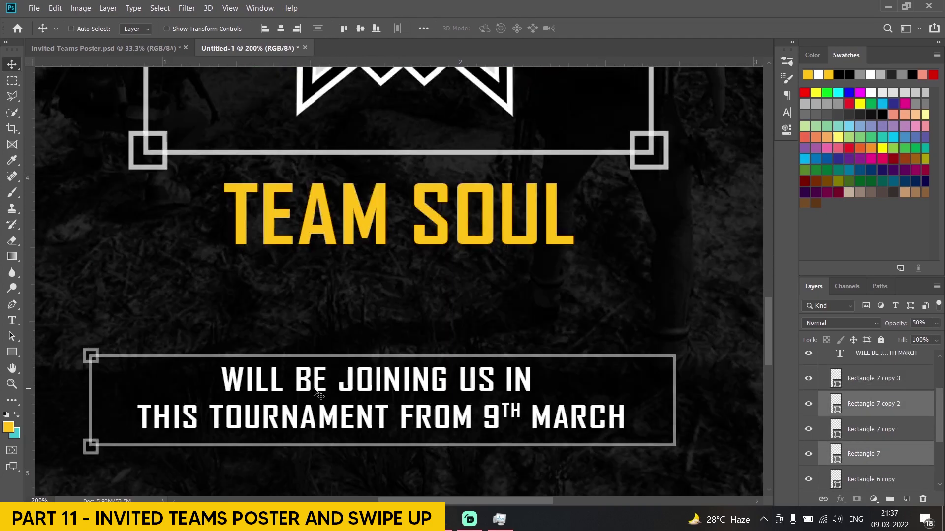
pyautogui.click(843, 433)
pyautogui.keyDown('ctrl'); pyautogui.click(839, 380); pyautogui.keyUp('ctrl')
pyautogui.moveTo(708, 376); pyautogui.dragTo(559, 376)
# - Set the stroke of the joining text's frame outline and its four corner squares to 2 px
pyautogui.keyDown('ctrl'); pyautogui.click(884, 409); pyautogui.keyUp('ctrl')
pyautogui.keyDown('ctrl'); pyautogui.click(861, 456); pyautogui.keyUp('ctrl')
pyautogui.keyDown('ctrl'); pyautogui.click(862, 480); pyautogui.keyUp('ctrl')
pyautogui.scroll(-3, 863, 460)
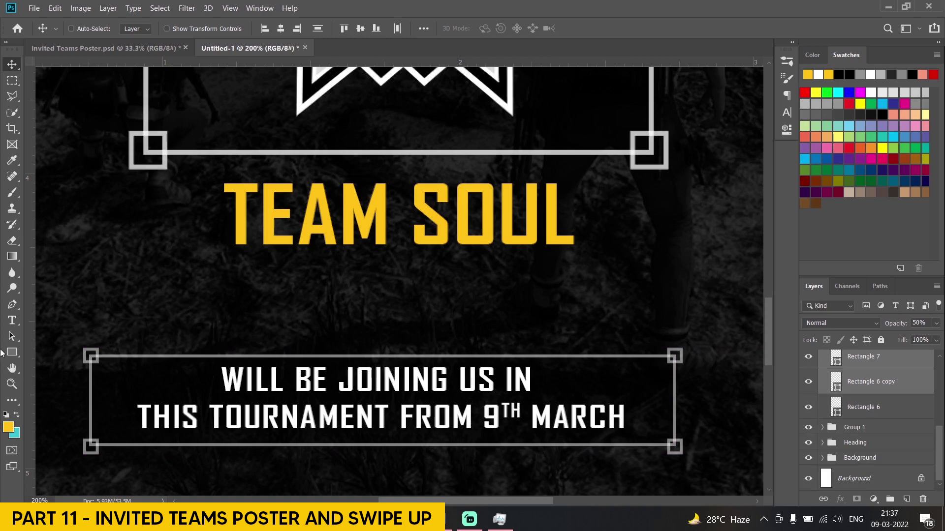
pyautogui.click(11, 353)
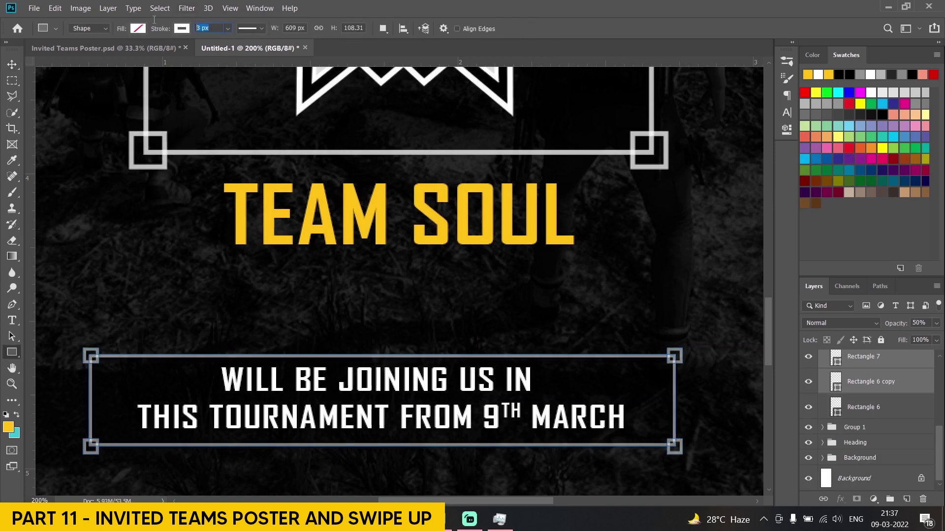
pyautogui.write('2')
pyautogui.press('Return')
pyautogui.scroll(3, 841, 433)
pyautogui.keyDown('shift'); pyautogui.click(856, 404); pyautogui.keyUp('shift')
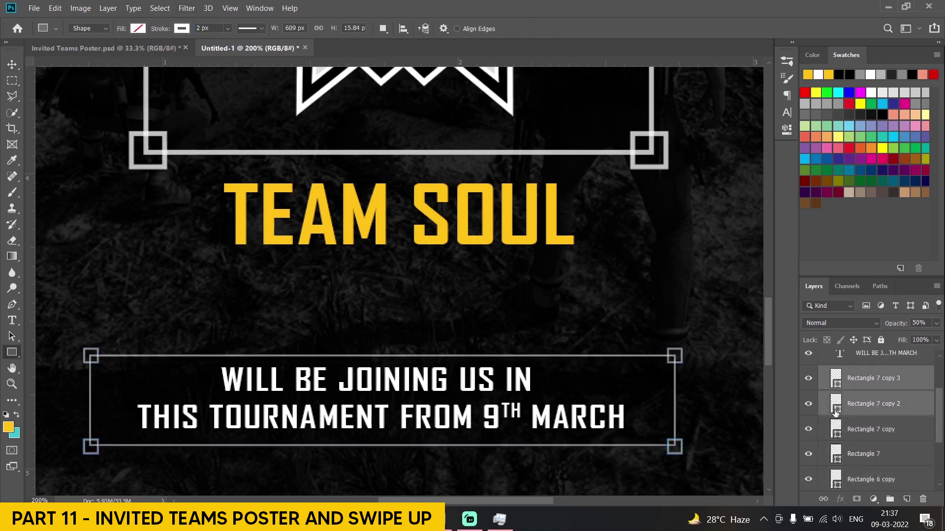
pyautogui.click(12, 64)
pyautogui.hotkey('ctrl', '0')
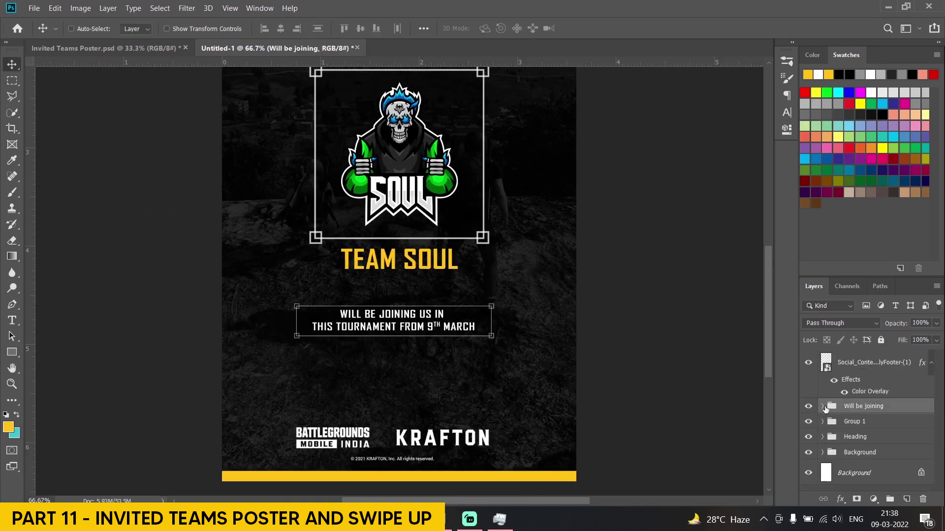
# - Enlarge the Will be joining group and align its text vertically with the centre of the frame
pyautogui.hotkey('ctrl', 't')
pyautogui.click(12, 64)
pyautogui.click(823, 406)
pyautogui.scroll(-1, 865, 394)
pyautogui.click(864, 375)
pyautogui.scroll(-1, 865, 394)
pyautogui.keyDown('ctrl'); pyautogui.click(865, 430); pyautogui.keyUp('ctrl')
pyautogui.keyDown('ctrl'); pyautogui.click(864, 455); pyautogui.keyUp('ctrl')
pyautogui.click(360, 29)
pyautogui.hotkey('ctrl', '+')
pyautogui.hotkey('ctrl', '+')
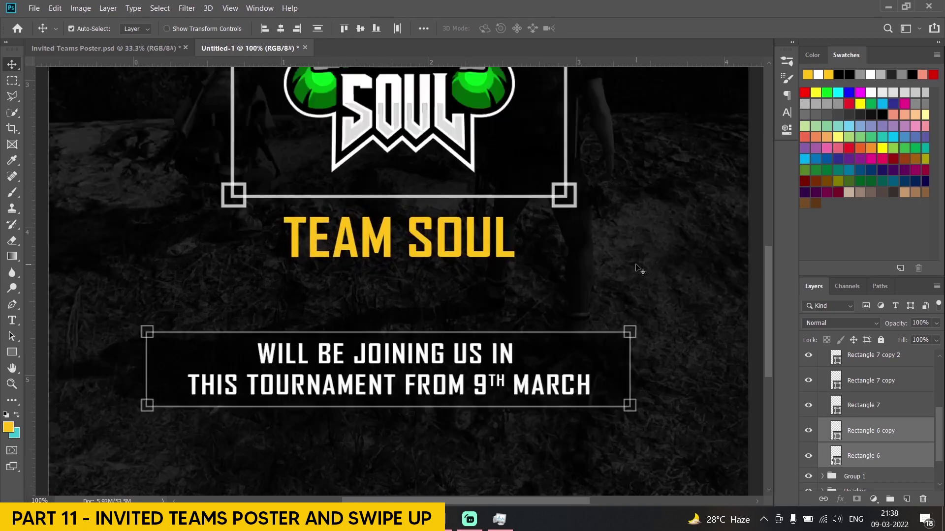
pyautogui.click(863, 381)
pyautogui.keyDown('ctrl'); pyautogui.click(855, 404); pyautogui.keyUp('ctrl')
pyautogui.hotkey('ctrl', '-')
pyautogui.hotkey('ctrl', '-')
pyautogui.scroll(3, 840, 409)
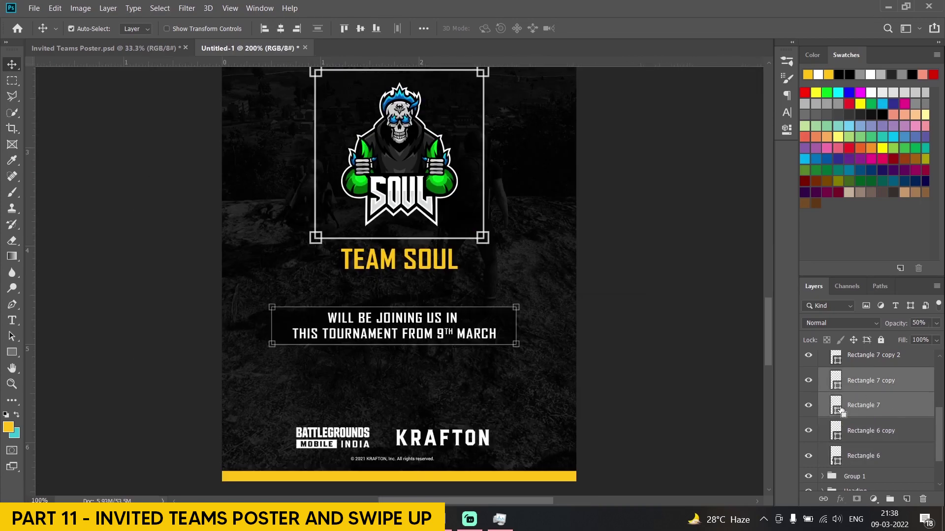
# - Centre the Will be joining group horizontally on the canvas and move it up closer to the team name
pyautogui.click(823, 406)
pyautogui.keyDown('ctrl'); pyautogui.click(854, 473); pyautogui.keyUp('ctrl')
pyautogui.click(281, 29)
pyautogui.scroll(2, 368, 280)
pyautogui.hotkey('ctrl', '-')
pyautogui.moveTo(389, 367); pyautogui.dragTo(388, 358)
# - Add a "Swipe Up" text layer between the joining text frame and the sponsor logos
pyautogui.hotkey('ctrl', '+')
pyautogui.hotkey('ctrl', '+')
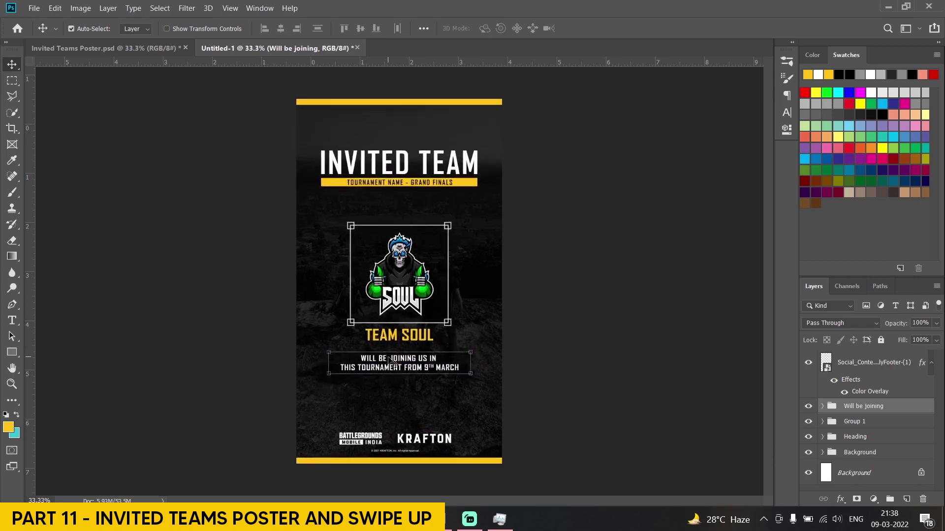
pyautogui.scroll(-3, 343, 354)
pyautogui.hotkey('ctrl', '+')
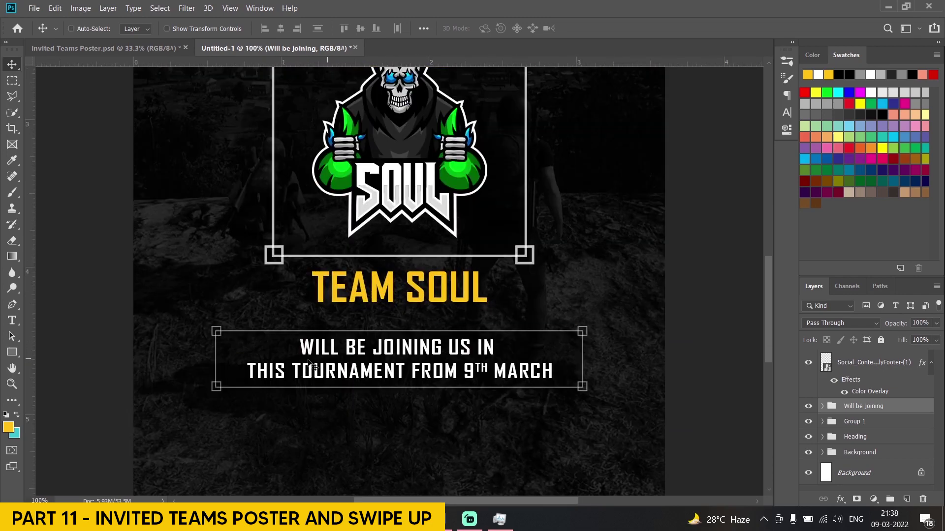
pyautogui.scroll(-3, 343, 355)
pyautogui.press('t')
pyautogui.click(381, 416)
pyautogui.write('S')
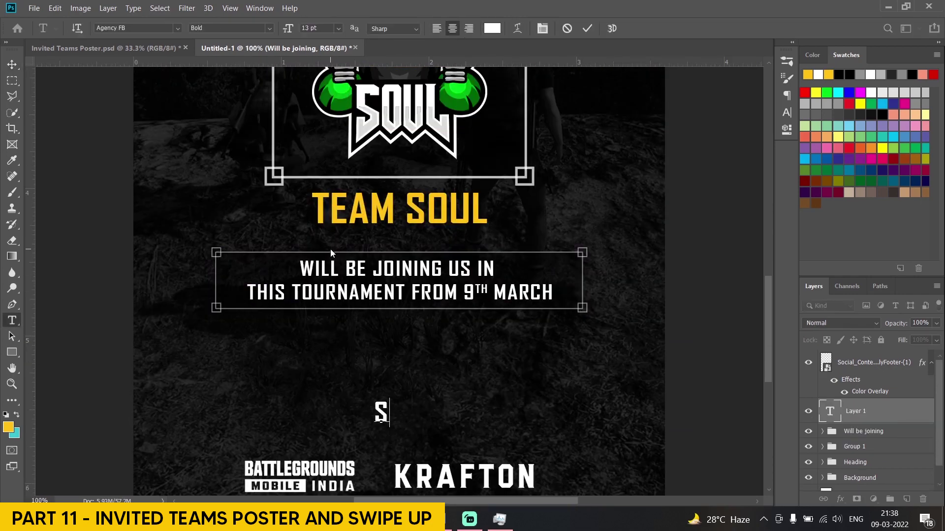
pyautogui.write('wipe Up')
pyautogui.hotkey('ctrl', 'a')
pyautogui.click(177, 28)
pyautogui.scroll(-9, 183, 317)
pyautogui.scroll(-4, 234, 328)
pyautogui.press('Escape')
pyautogui.press('BackSpace')
pyautogui.write('Swipe Up')
# - Set the font of the Swipe Up text to Brittany Signature
pyautogui.click(12, 64)
pyautogui.hotkey('ctrl', '+')
pyautogui.moveTo(287, 382); pyautogui.dragTo(510, 184)
pyautogui.doubleClick(589, 345)
pyautogui.hotkey('ctrl', 'a')
pyautogui.click(177, 28)
pyautogui.scroll(-9, 196, 278)
pyautogui.scroll(-15, 195, 284)
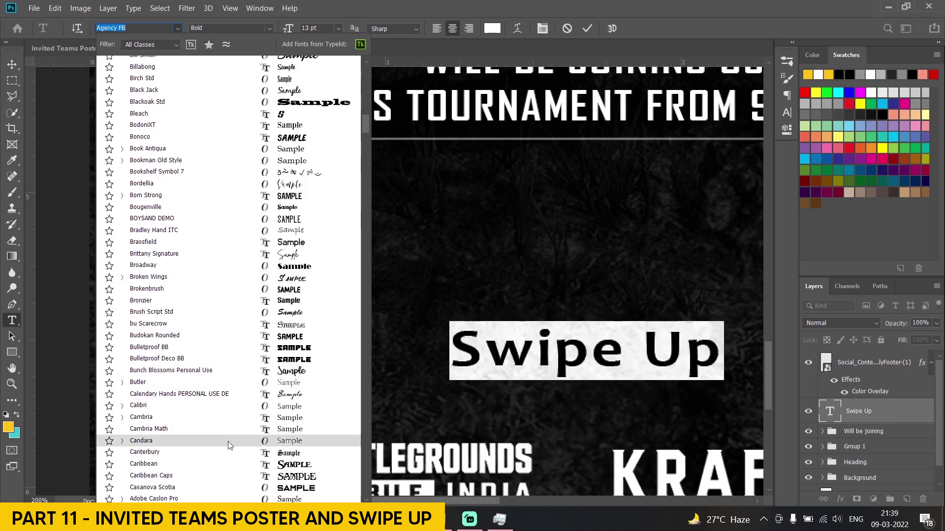
pyautogui.scroll(-12, 230, 446)
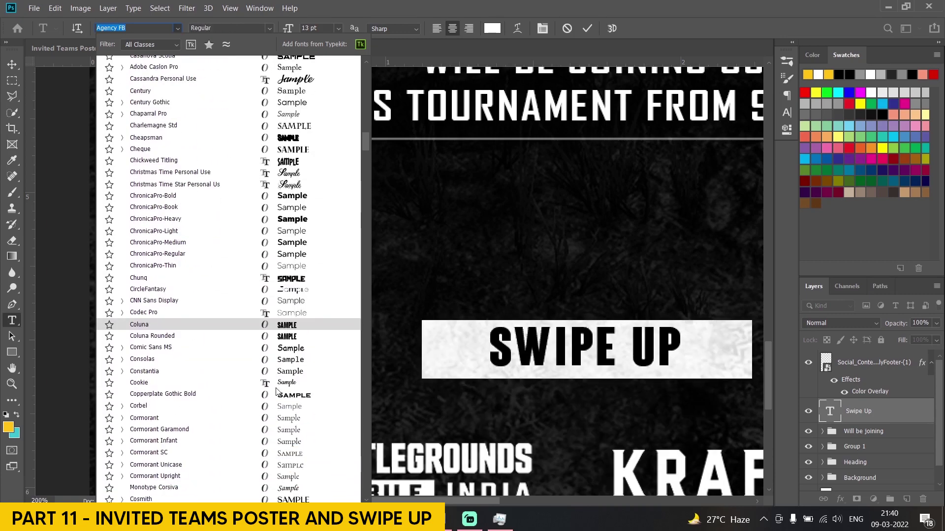
pyautogui.scroll(11, 219, 293)
pyautogui.scroll(1, 219, 291)
pyautogui.click(239, 234)
# - Set the Swipe Up text size to 20 pt and hide the Battlegrounds Mobile India and Krafton footer
pyautogui.hotkey('ctrl', '-')
pyautogui.hotkey('ctrl', '-')
pyautogui.hotkey('ctrl', '-')
pyautogui.scroll(-1, 342, 306)
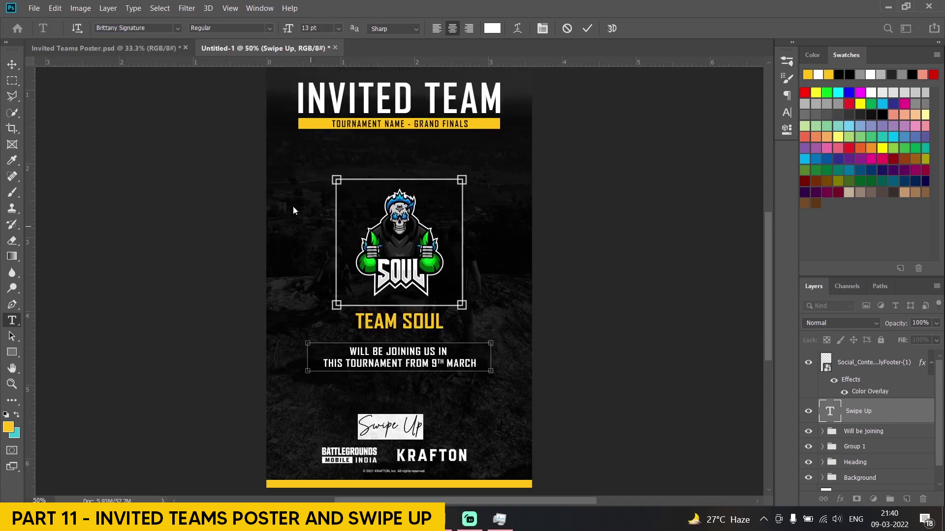
pyautogui.click(786, 113)
pyautogui.click(751, 55)
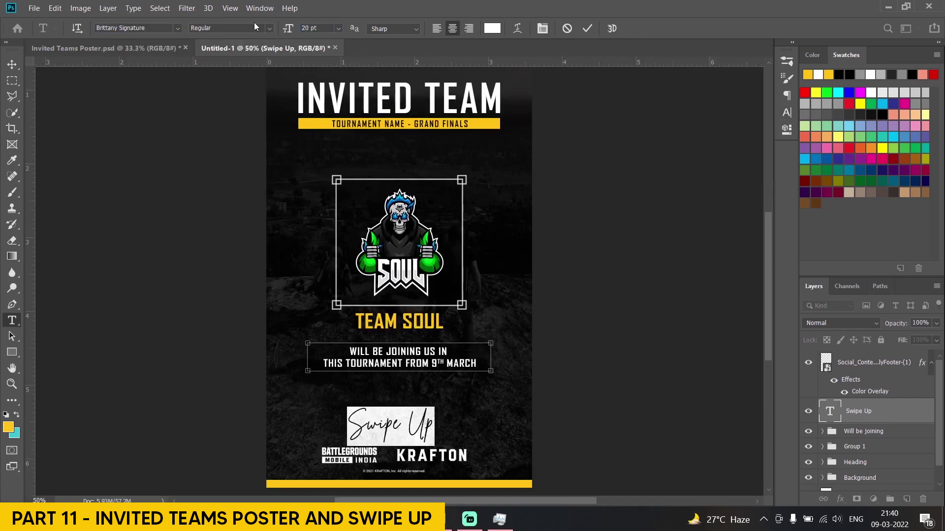
pyautogui.click(10, 65)
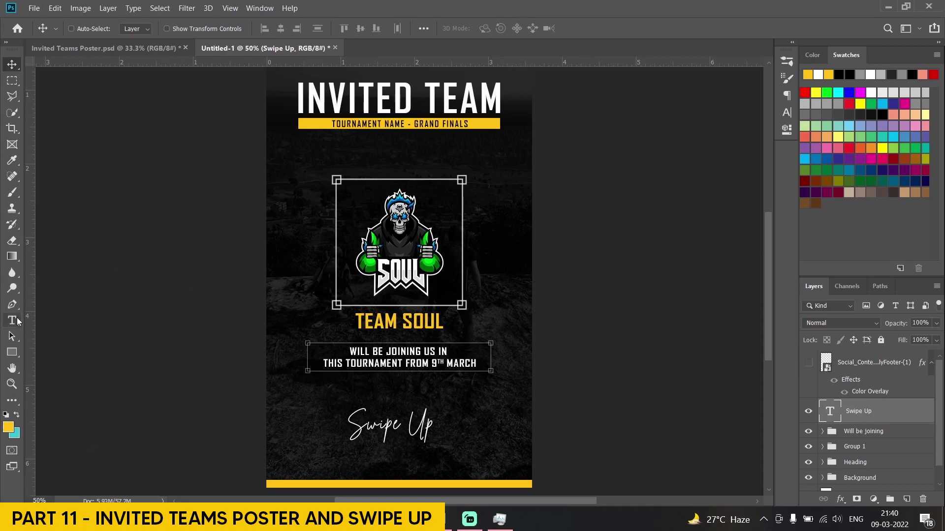
# - Set the font of the Swipe Up text to Countryside two
pyautogui.click(11, 320)
pyautogui.tripleClick(391, 424)
pyautogui.click(177, 29)
pyautogui.scroll(-8, 215, 288)
pyautogui.write('coun')
pyautogui.click(187, 66)
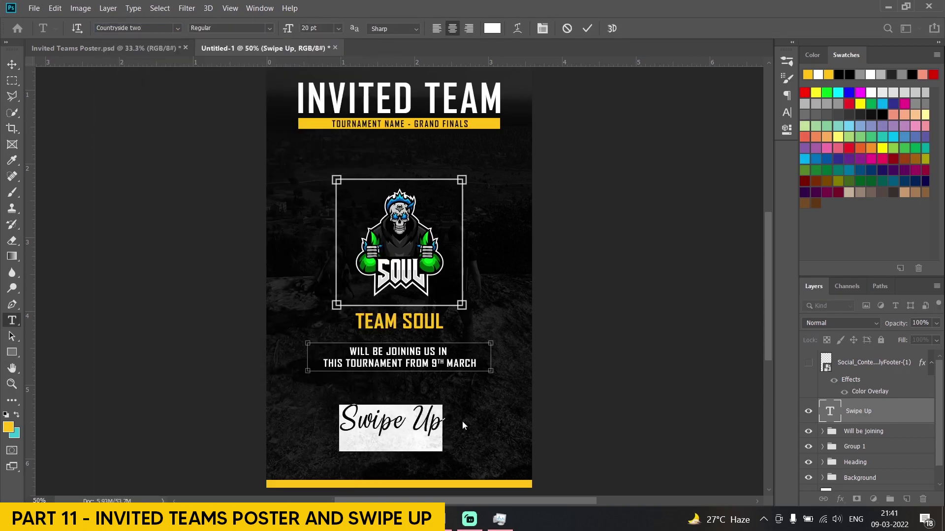
# - Reduce the Swipe Up text slightly and move it down just above the bottom yellow bar
pyautogui.moveTo(288, 28); pyautogui.dragTo(266, 44)
pyautogui.click(12, 64)
pyautogui.moveTo(418, 449); pyautogui.dragTo(420, 452)
pyautogui.moveTo(408, 399); pyautogui.dragTo(408, 434)
# - Draw a yellow chevron arrow custom shape about 108 px high just above the Swipe Up text
pyautogui.click(12, 353)
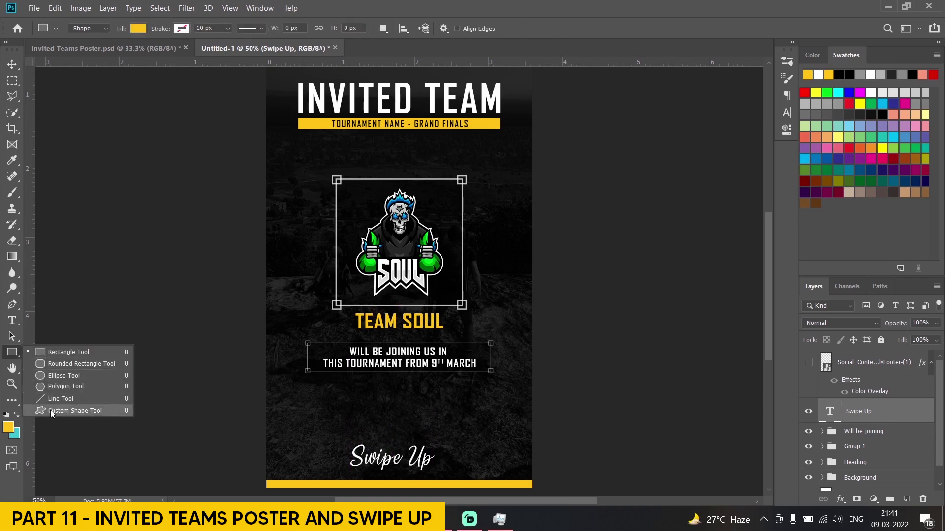
pyautogui.click(51, 411)
pyautogui.click(499, 30)
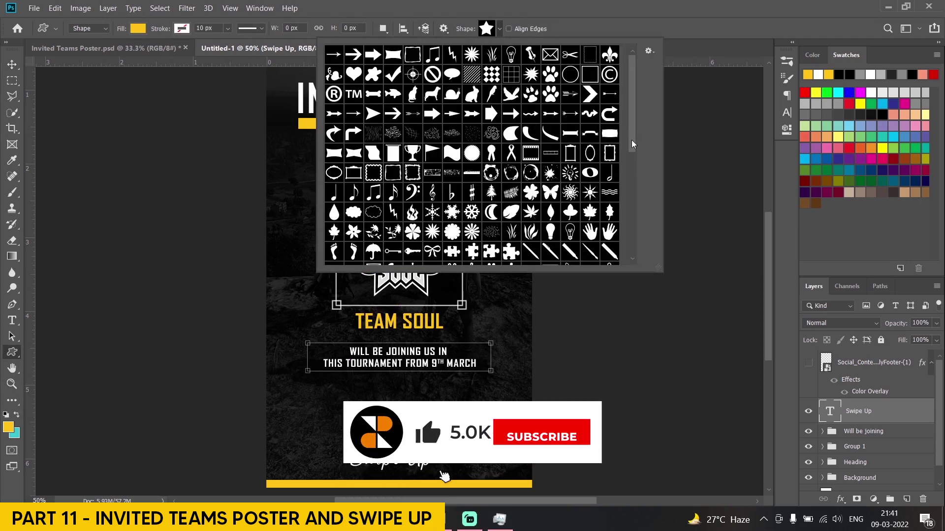
pyautogui.scroll(-2, 630, 134)
pyautogui.scroll(2, 634, 116)
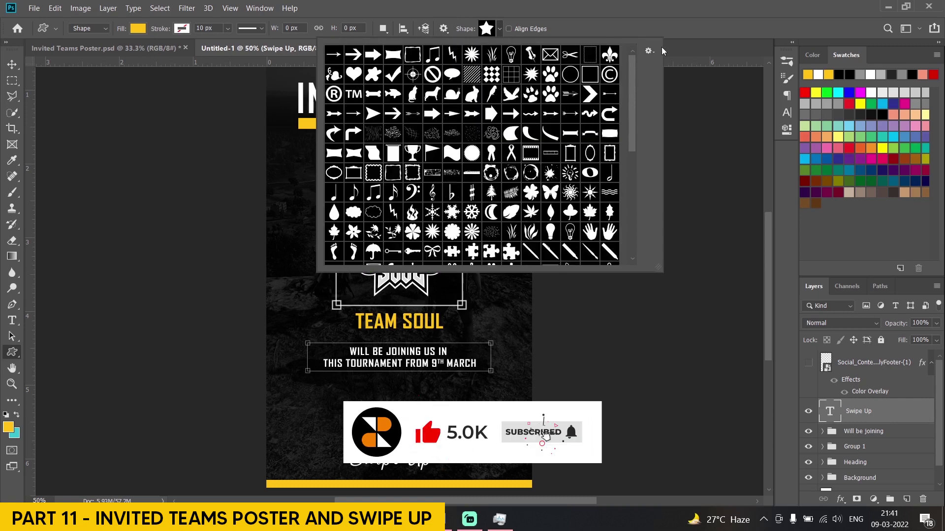
pyautogui.click(650, 51)
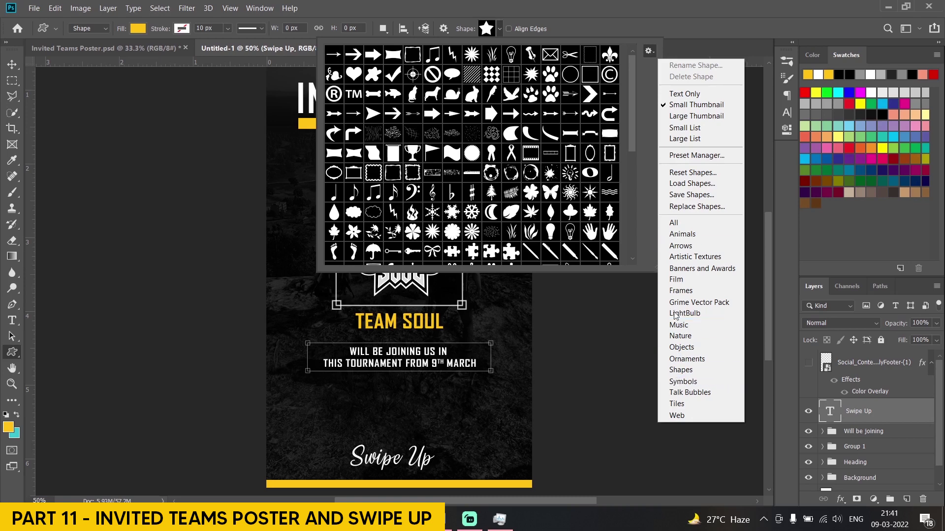
pyautogui.click(630, 95)
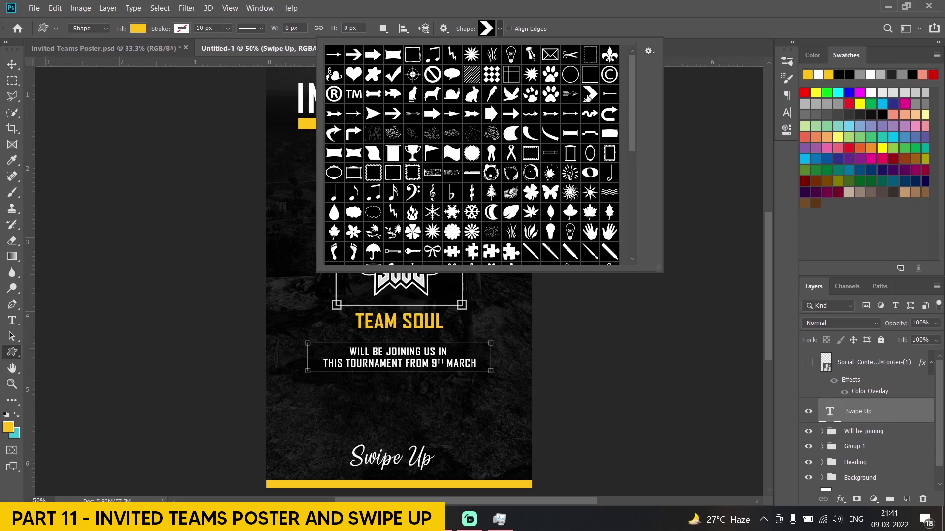
pyautogui.click(582, 5)
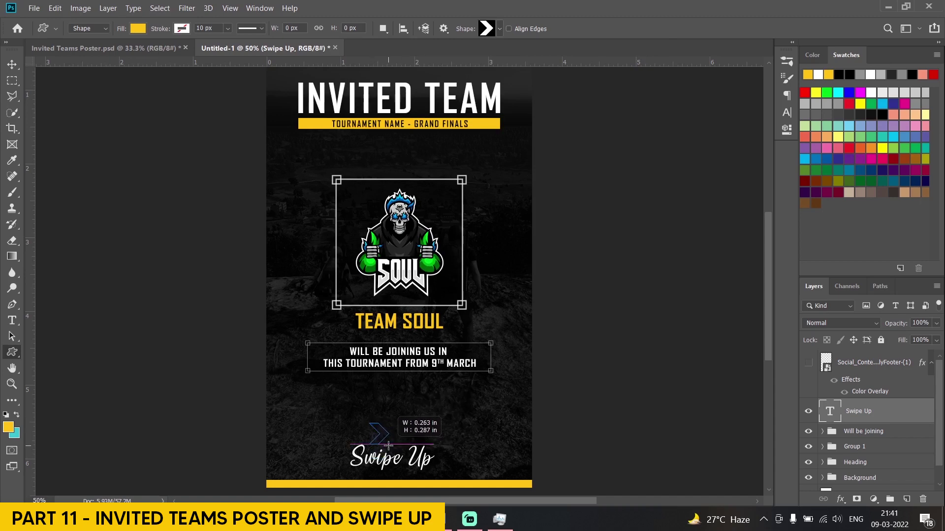
pyautogui.moveTo(382, 449); pyautogui.dragTo(382, 449)
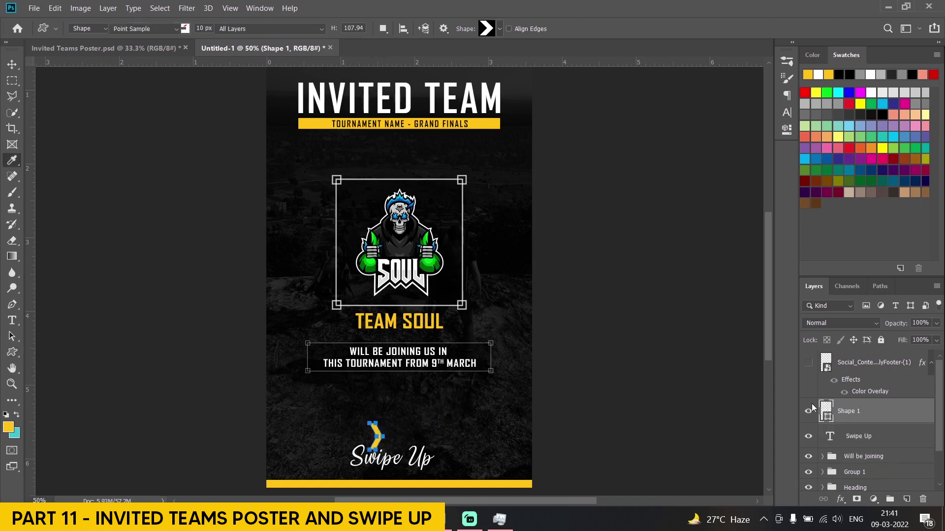
# - Rotate the chevron to point upward and position it above the Swipe Up text
pyautogui.hotkey('ctrl', 't')
pyautogui.moveTo(327, 394); pyautogui.dragTo(315, 457)
pyautogui.click(7, 66)
pyautogui.moveTo(426, 437); pyautogui.dragTo(408, 423)
# - Duplicate the chevron and stack the copies upward to form a column of three
pyautogui.moveTo(871, 415); pyautogui.dragTo(906, 499)
pyautogui.moveTo(407, 411); pyautogui.dragTo(407, 400)
# - Scale down the three stacked chevrons together and position them centred just above the Swipe Up text
pyautogui.keyDown('ctrl'); pyautogui.click(867, 436); pyautogui.keyUp('ctrl')
pyautogui.keyDown('ctrl'); pyautogui.click(867, 461); pyautogui.keyUp('ctrl')
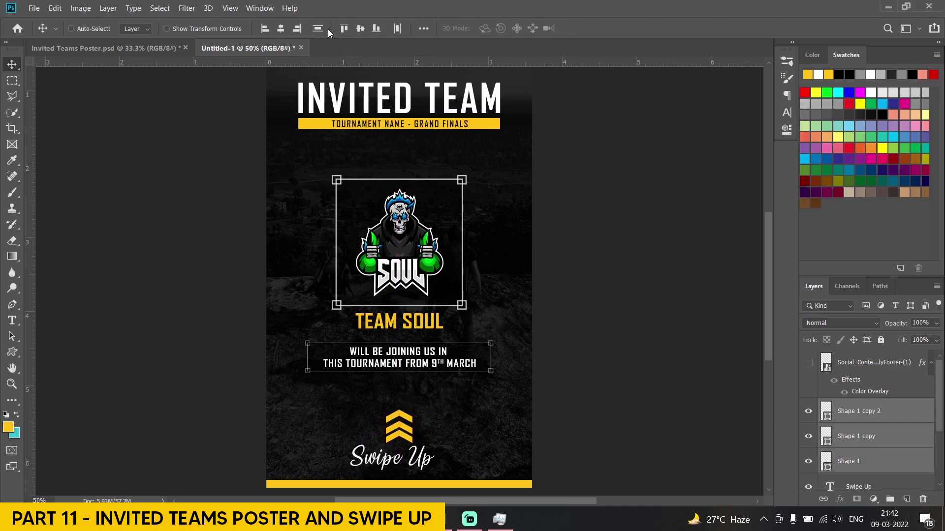
pyautogui.hotkey('ctrl', 't')
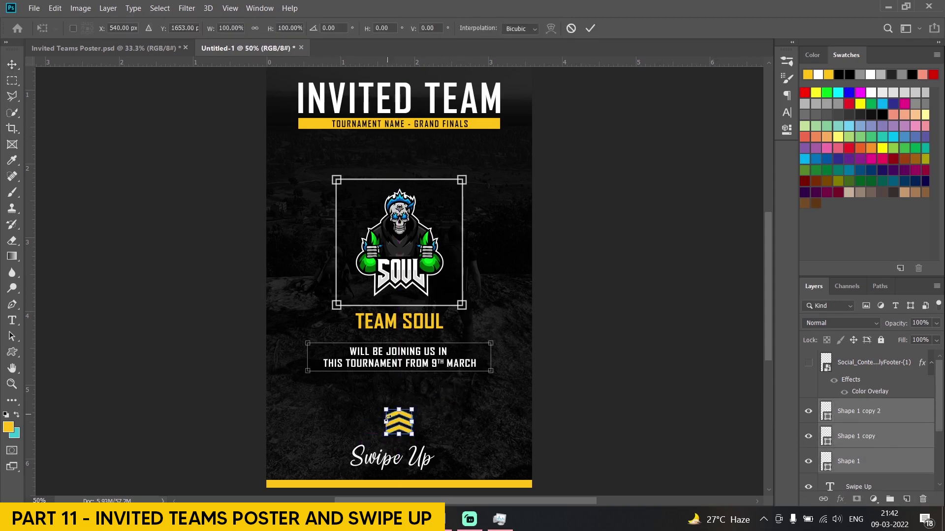
pyautogui.moveTo(442, 419); pyautogui.dragTo(442, 415)
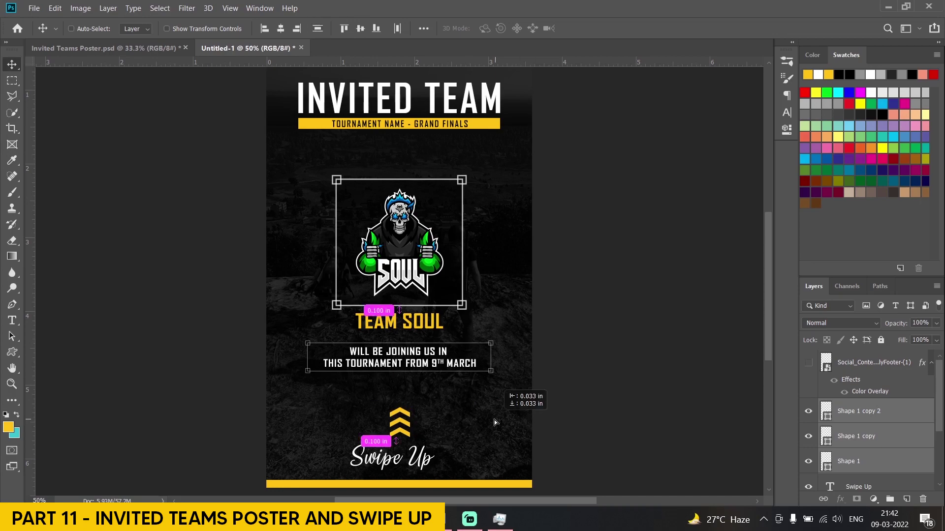
pyautogui.hotkey('ctrl', '-')
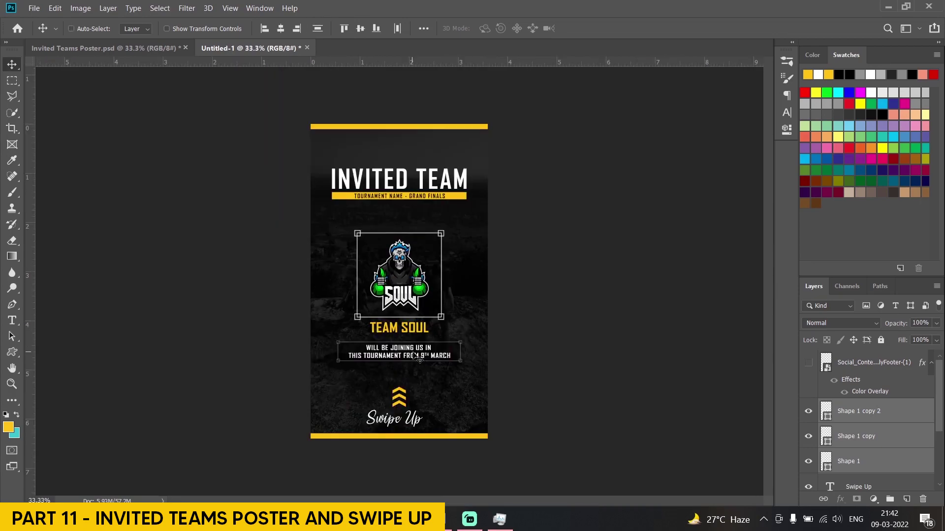
# - Set the Swipe Up text's font size to 14 pt
pyautogui.tripleClick(394, 419)
pyautogui.click(277, 28)
pyautogui.write('14')
pyautogui.press('Return')
pyautogui.click(12, 64)
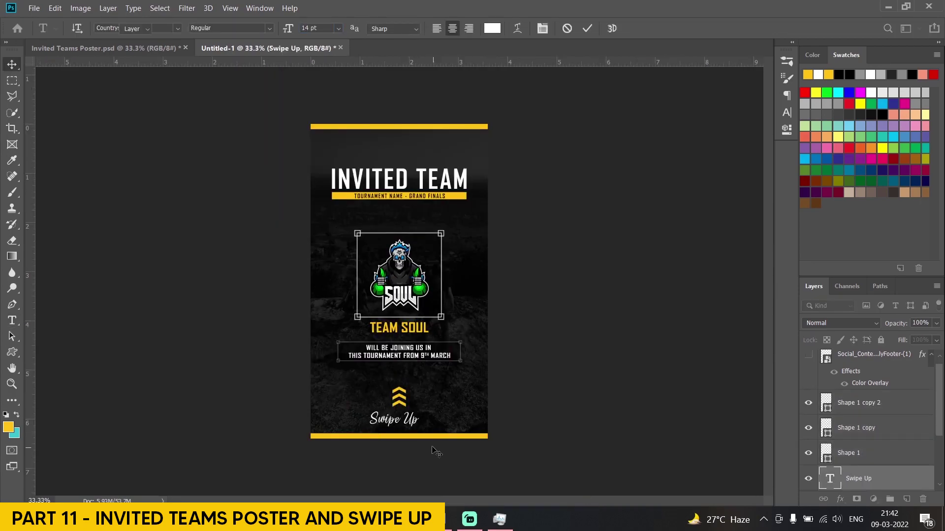
# - Group the Swipe Up text with the three chevrons and name the group Swipe Up
pyautogui.keyDown('shift'); pyautogui.click(853, 405); pyautogui.keyUp('shift')
pyautogui.hotkey('ctrl', 'g')
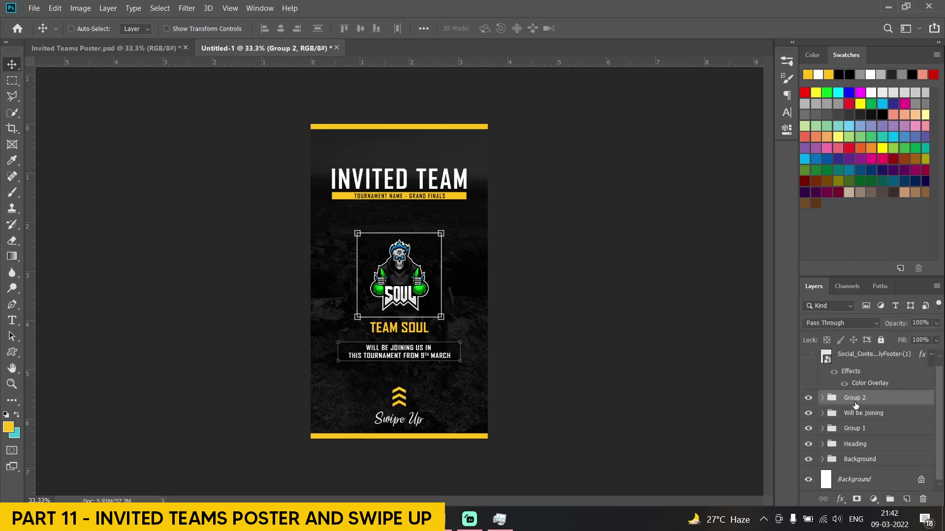
pyautogui.press('Return')
# - Scale the three chevrons in the Swipe Up group to about 75% and place them closer above the text
pyautogui.click(822, 397)
pyautogui.click(866, 424)
pyautogui.keyDown('shift'); pyautogui.click(863, 467); pyautogui.keyUp('shift')
pyautogui.hotkey('ctrl', 't')
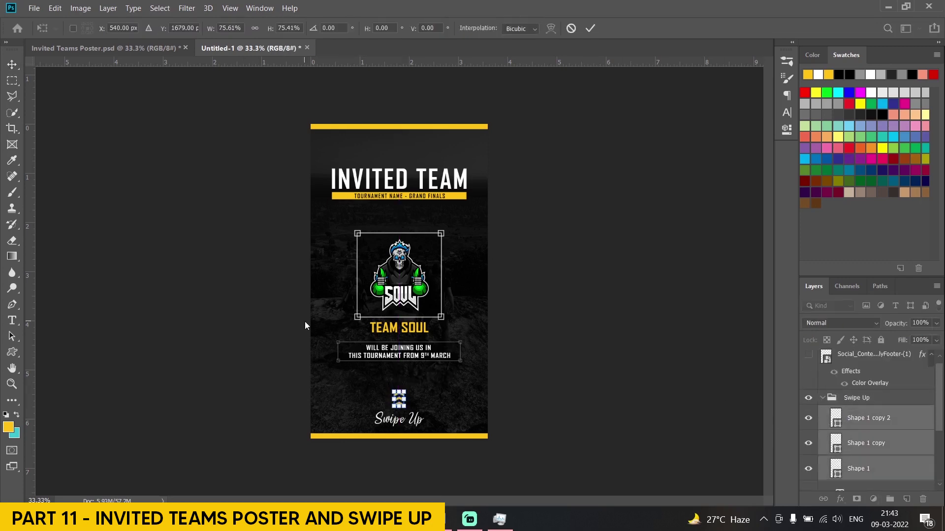
pyautogui.click(12, 64)
pyautogui.click(822, 398)
# - Enlarge the Heading group slightly and shift it a little down, keeping it centred on the poster
pyautogui.click(856, 444)
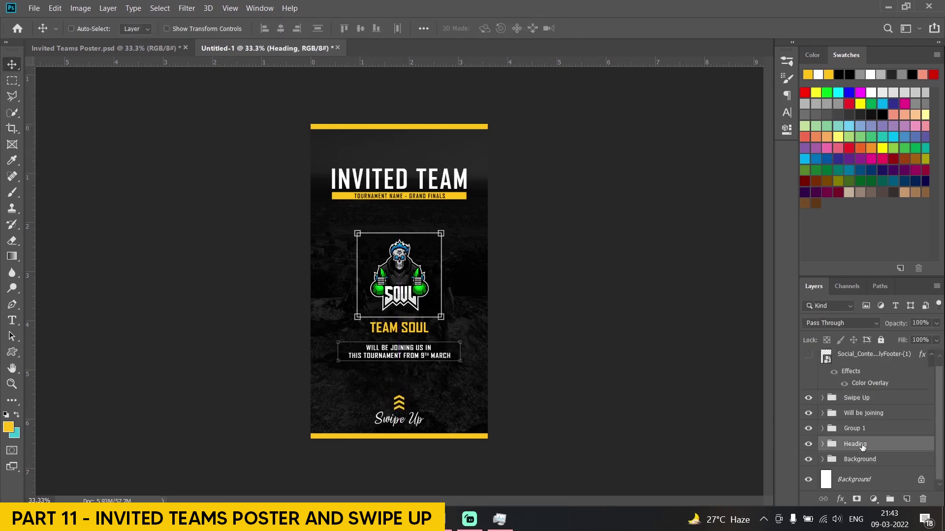
pyautogui.hotkey('ctrl', 't')
pyautogui.press('Return')
pyautogui.moveTo(401, 167); pyautogui.dragTo(423, 193)
# - Enlarge the team logo group and the Will be joining group together, keeping them centred between the heading and the chevrons
pyautogui.click(854, 428)
pyautogui.keyDown('ctrl'); pyautogui.click(852, 413); pyautogui.keyUp('ctrl')
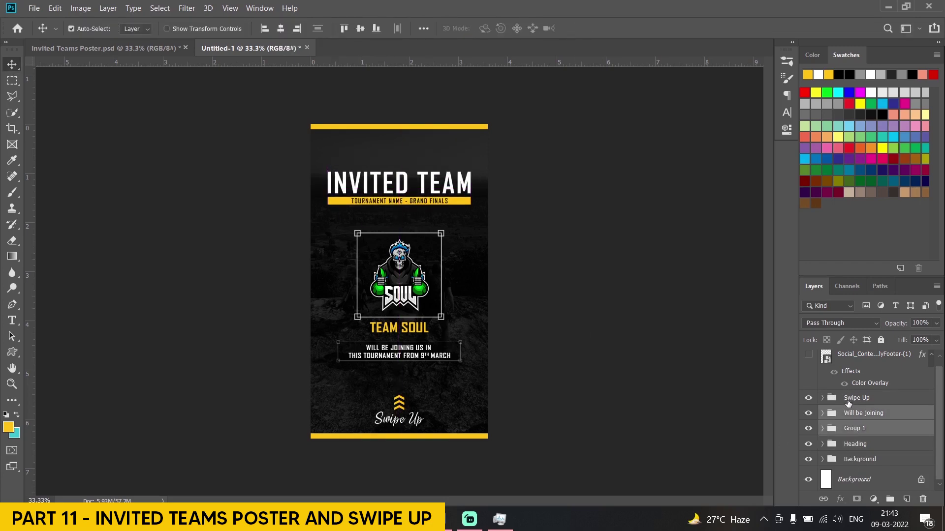
pyautogui.hotkey('ctrl', 't')
pyautogui.moveTo(399, 361); pyautogui.dragTo(399, 376)
pyautogui.press('Return')
pyautogui.moveTo(419, 315); pyautogui.dragTo(419, 315)
# - Move the Heading group up slightly, and nudge the team logo and Will be joining groups up to balance the spacing
pyautogui.click(885, 444)
pyautogui.moveTo(466, 237); pyautogui.dragTo(466, 228)
pyautogui.click(866, 428)
pyautogui.keyDown('ctrl'); pyautogui.click(866, 413); pyautogui.keyUp('ctrl')
pyautogui.moveTo(462, 312); pyautogui.dragTo(462, 308)
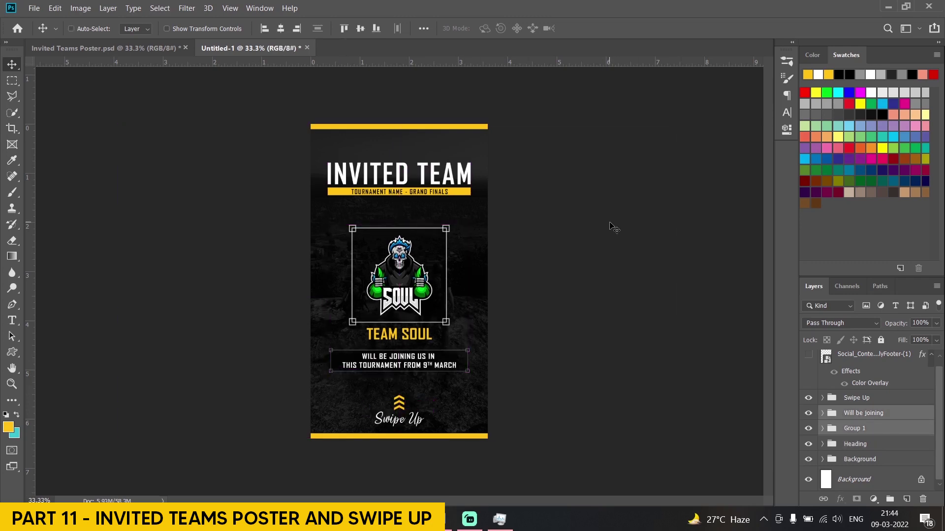